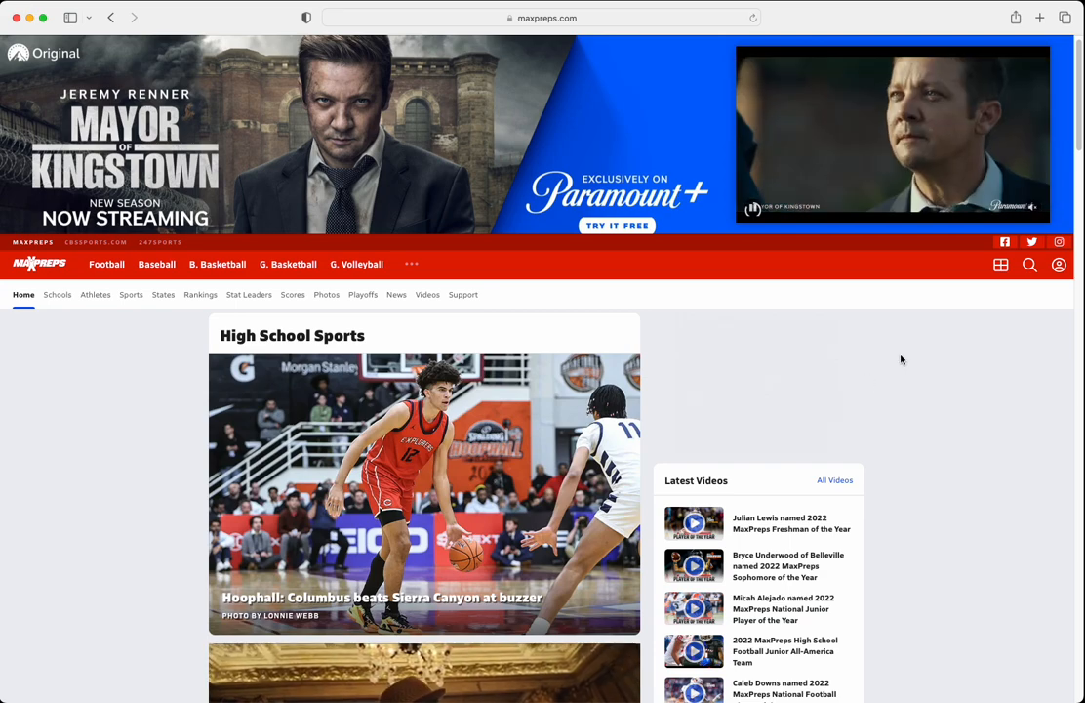
Open the Buckland Boys Basketball Varsity team page from the account's list of followed teams.
left_click(1058, 264)
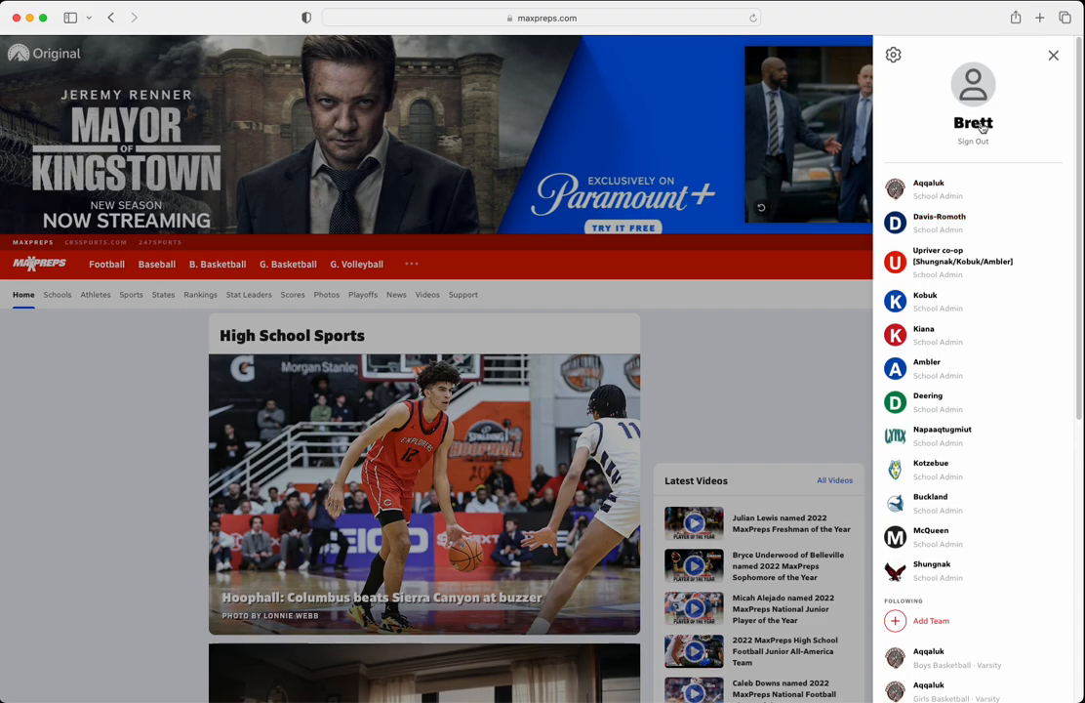
scroll(961, 349, "down", 5)
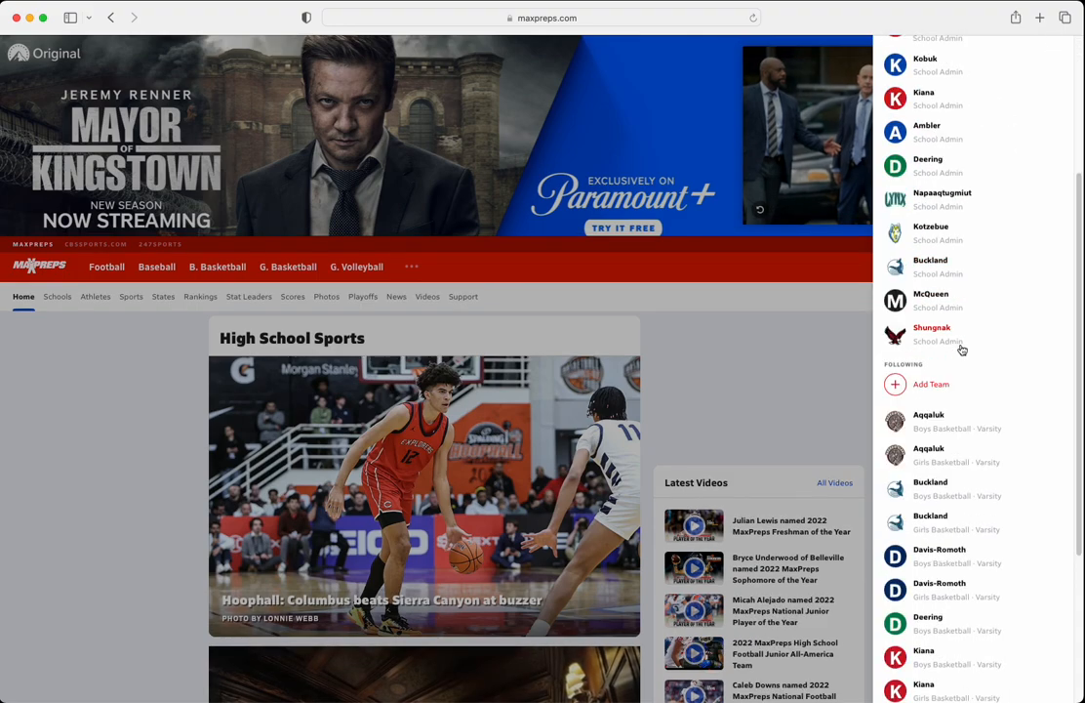
scroll(957, 350, "down", 1)
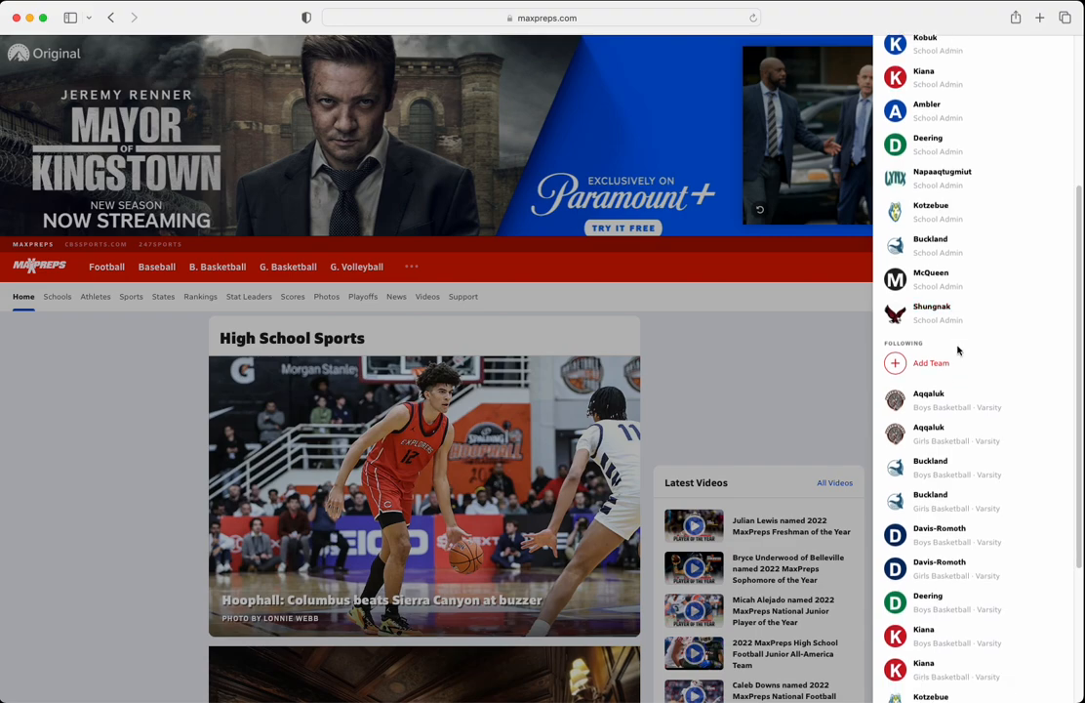
scroll(957, 351, "down", 3)
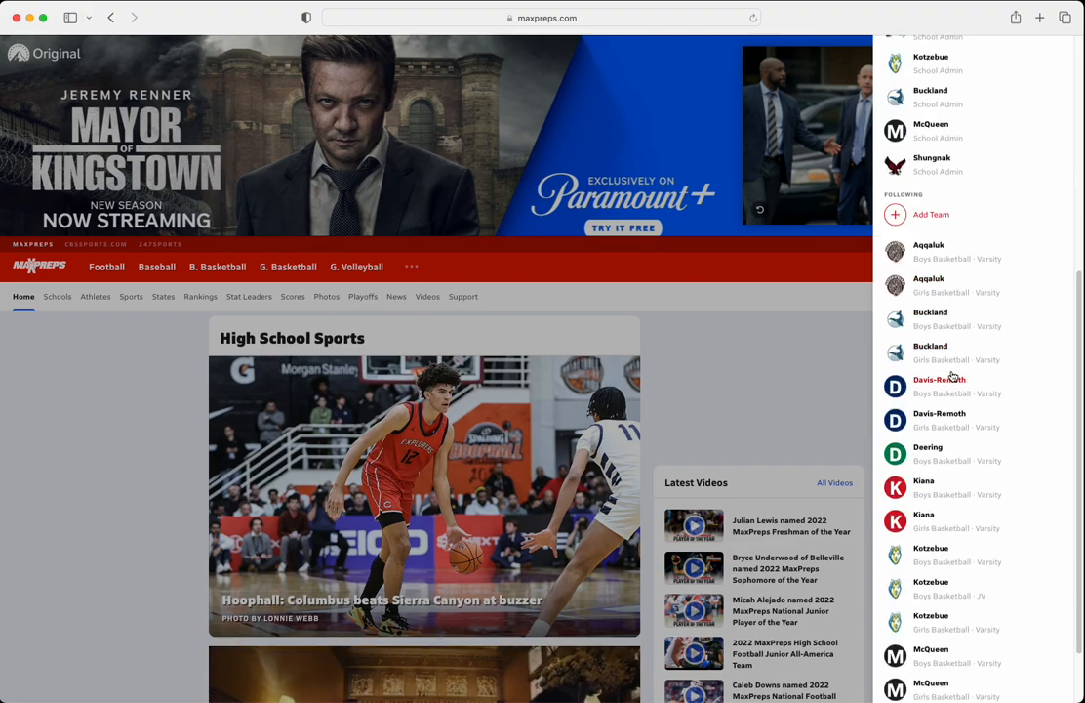
left_click(931, 312)
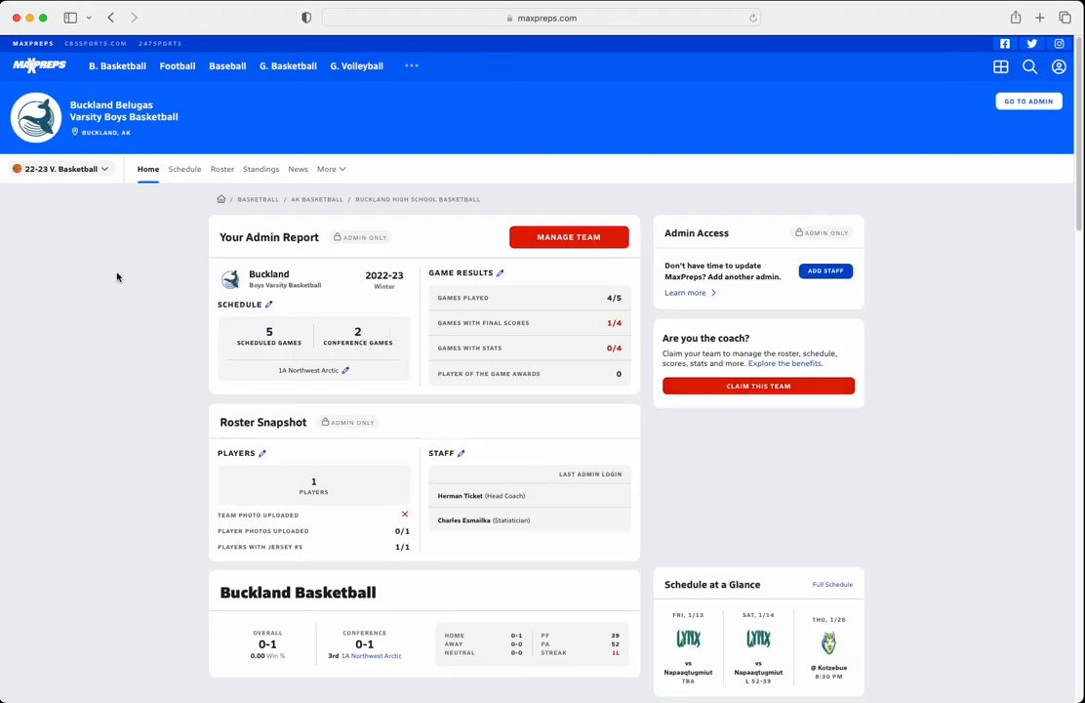
Open the Buckland team's schedule and switch to editing its schedule and results.
scroll(194, 221, "down", 1)
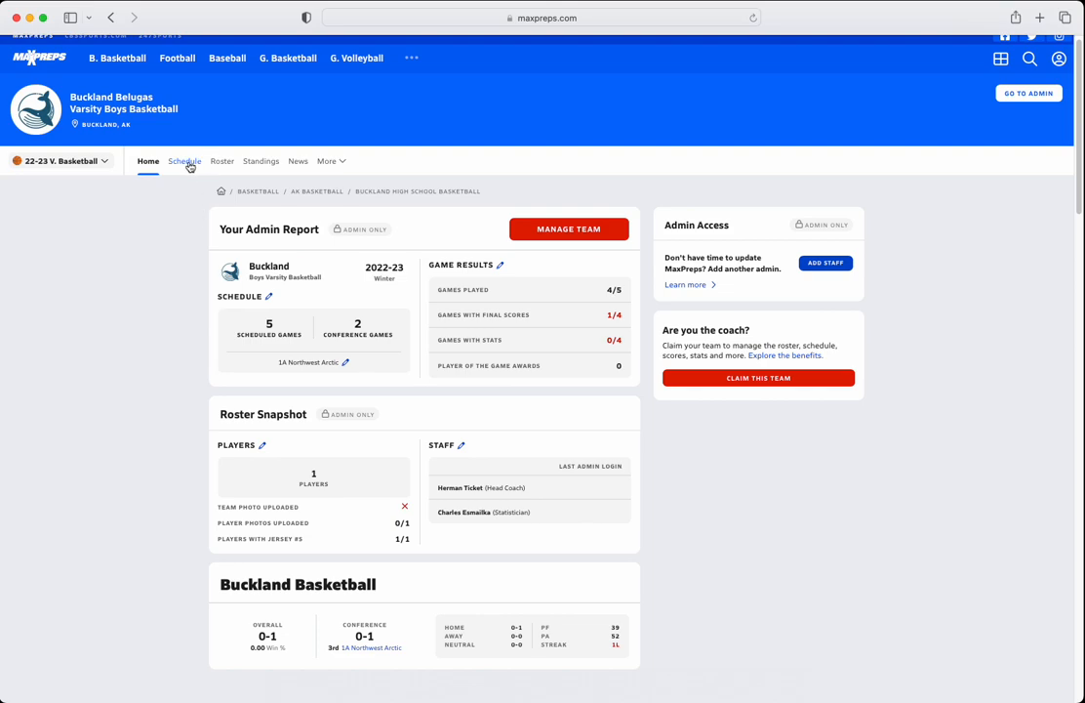
left_click(189, 166)
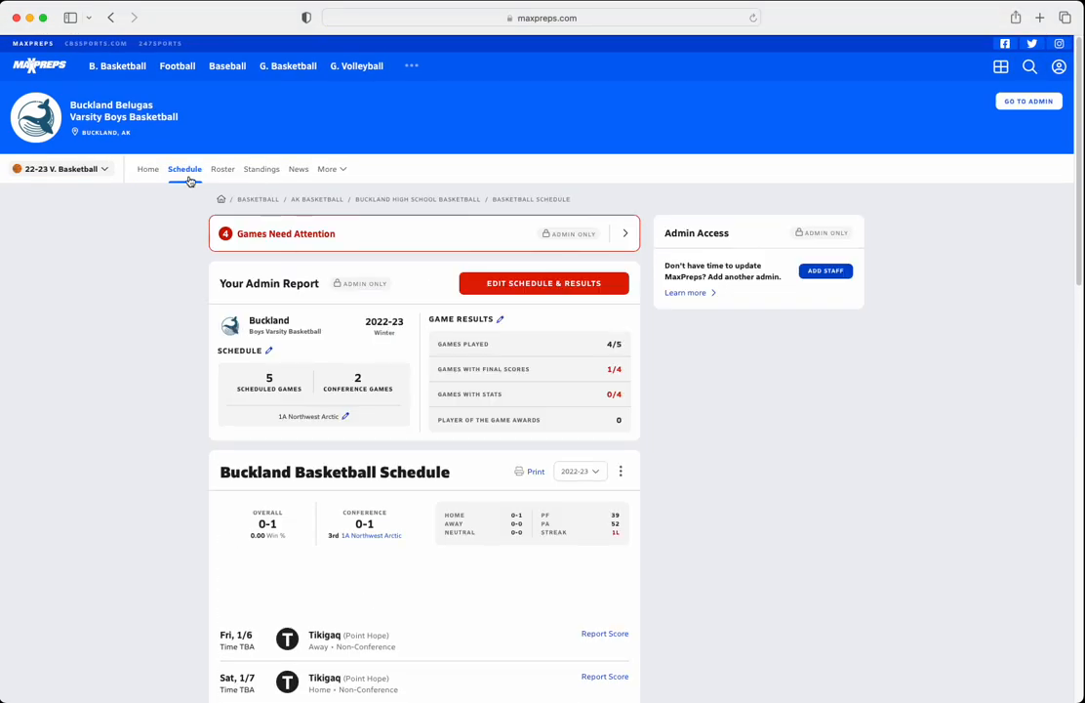
left_click(530, 283)
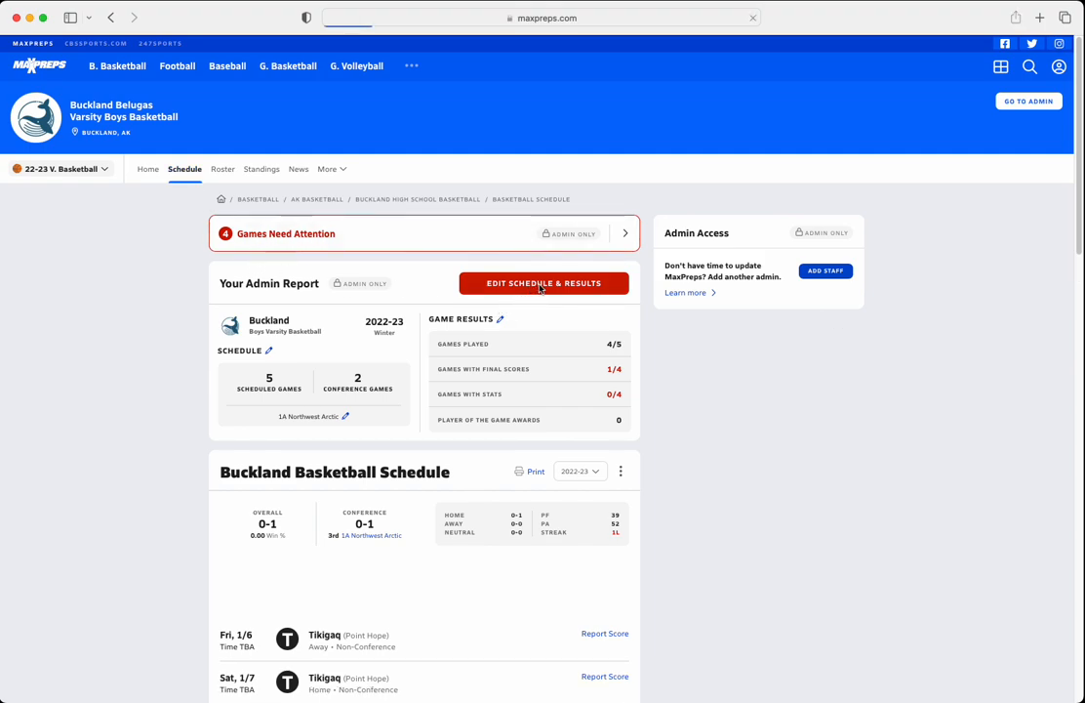
scroll(454, 410, "down", 3)
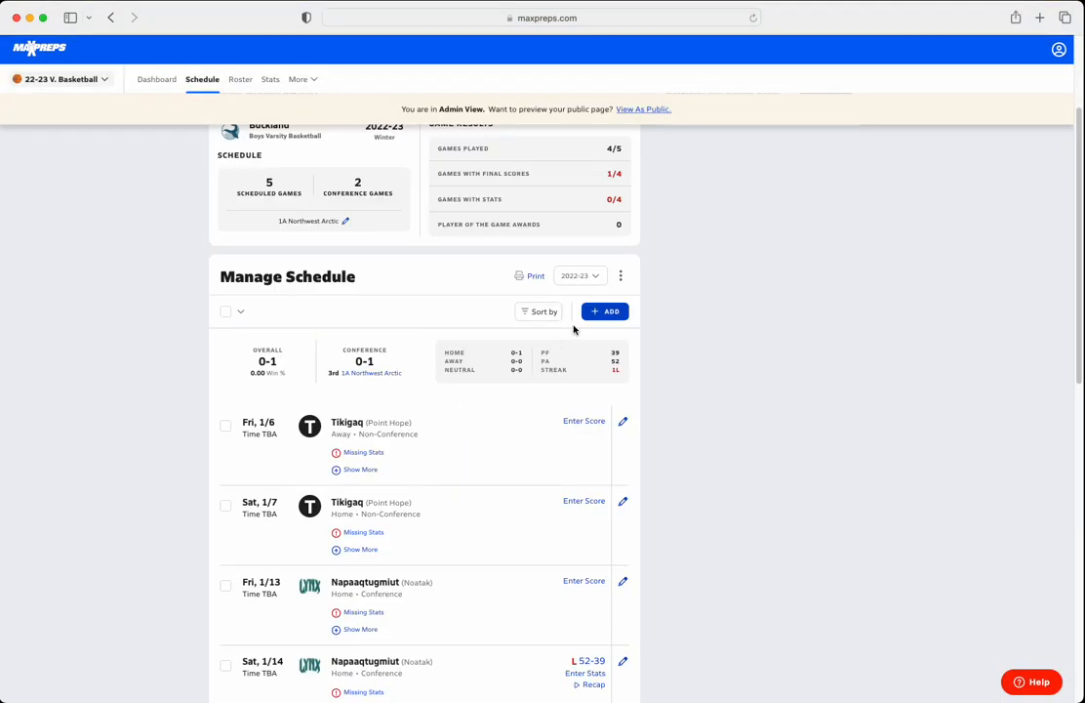
Draft a new game on 01/19/2023 at 07:00 PM against Aqqaluk (Noorvik, AK), and leave for the dashboard without saving.
left_click(597, 313)
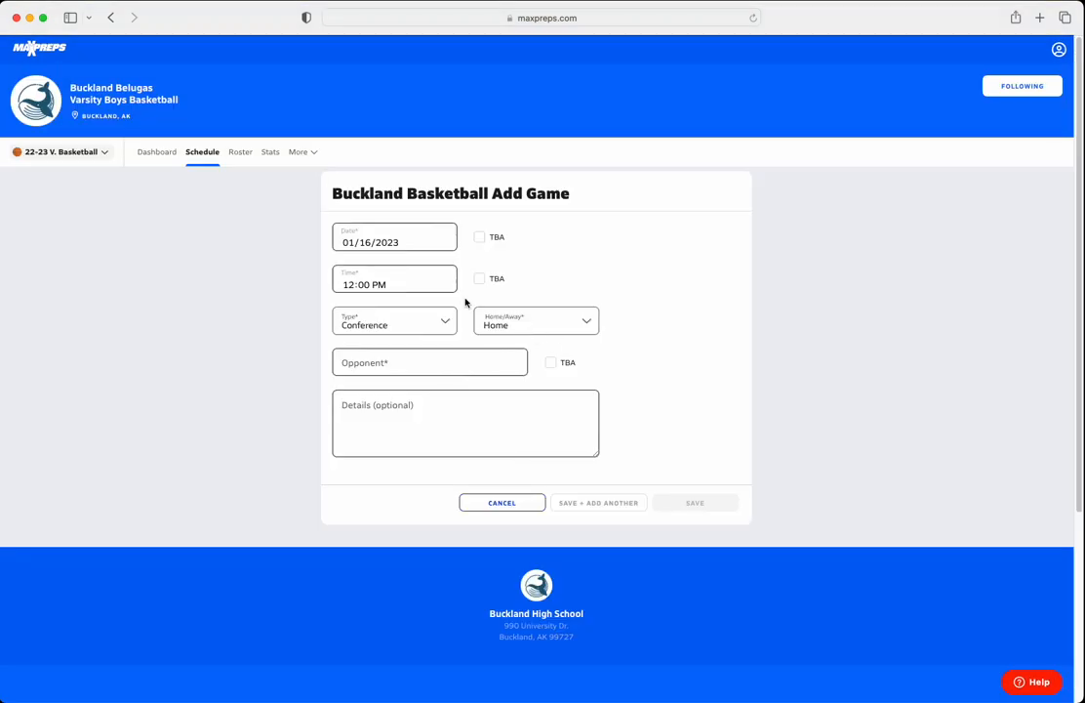
left_click(348, 242)
left_click(367, 243)
left_click(390, 307)
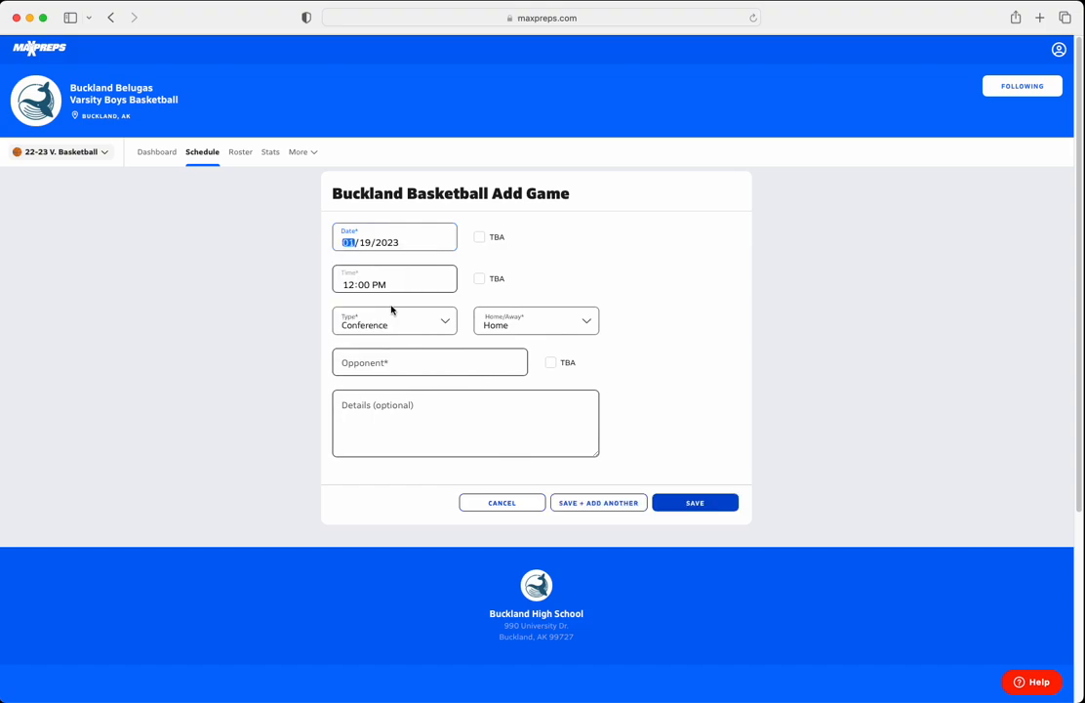
left_click(349, 285)
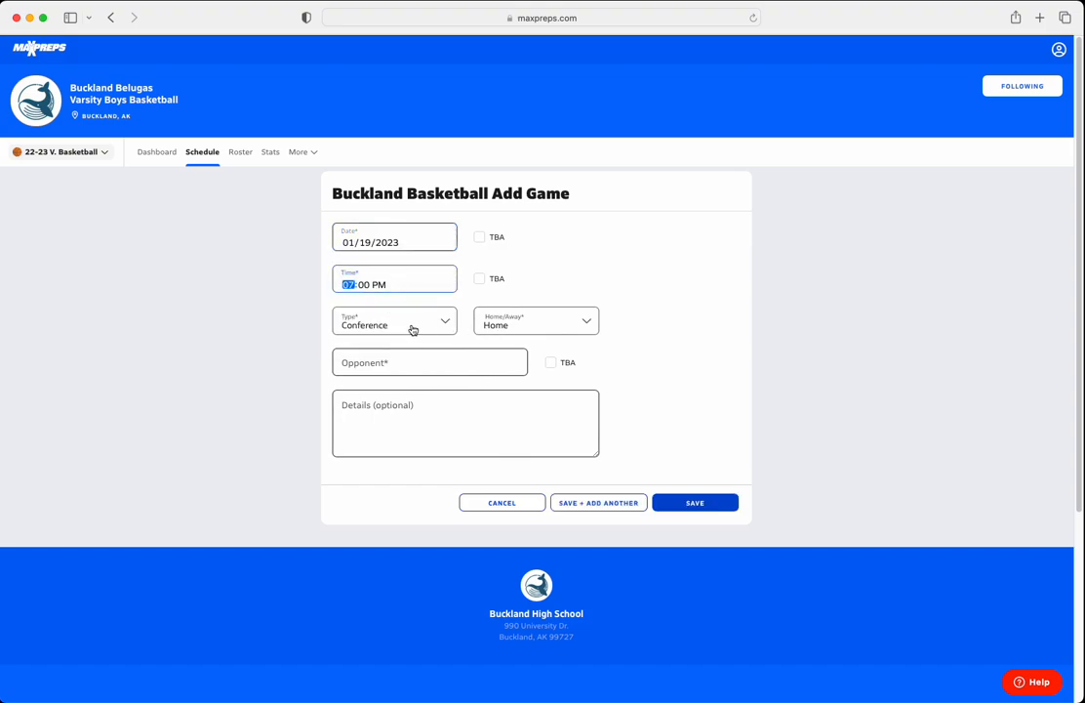
left_click(409, 359)
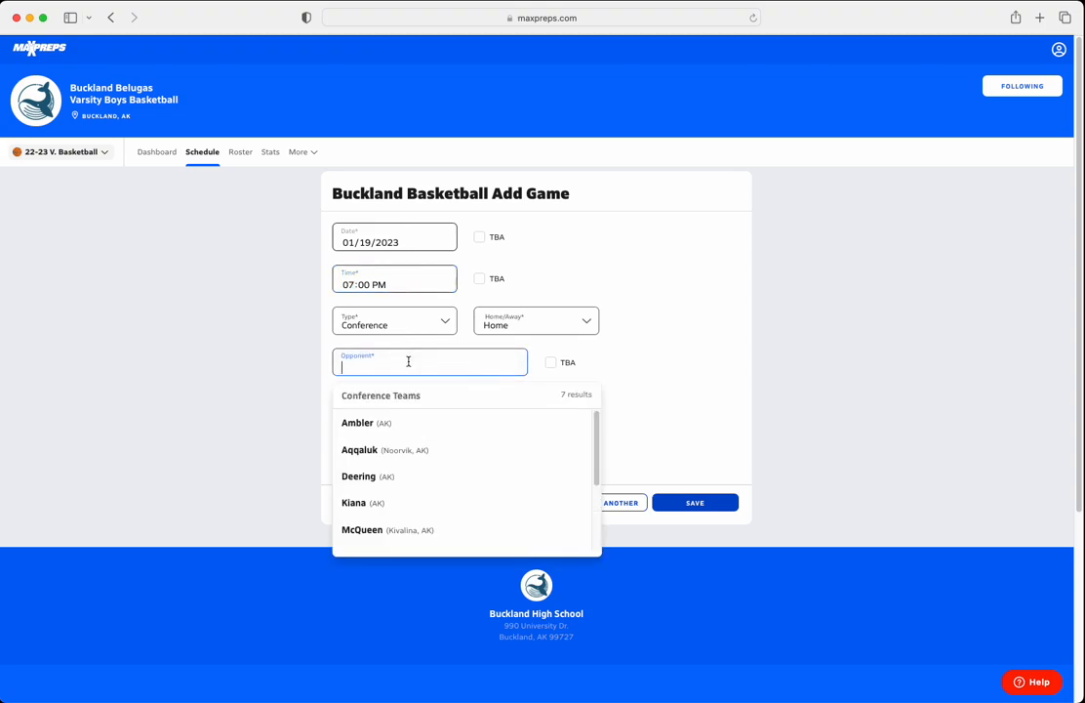
left_click(361, 449)
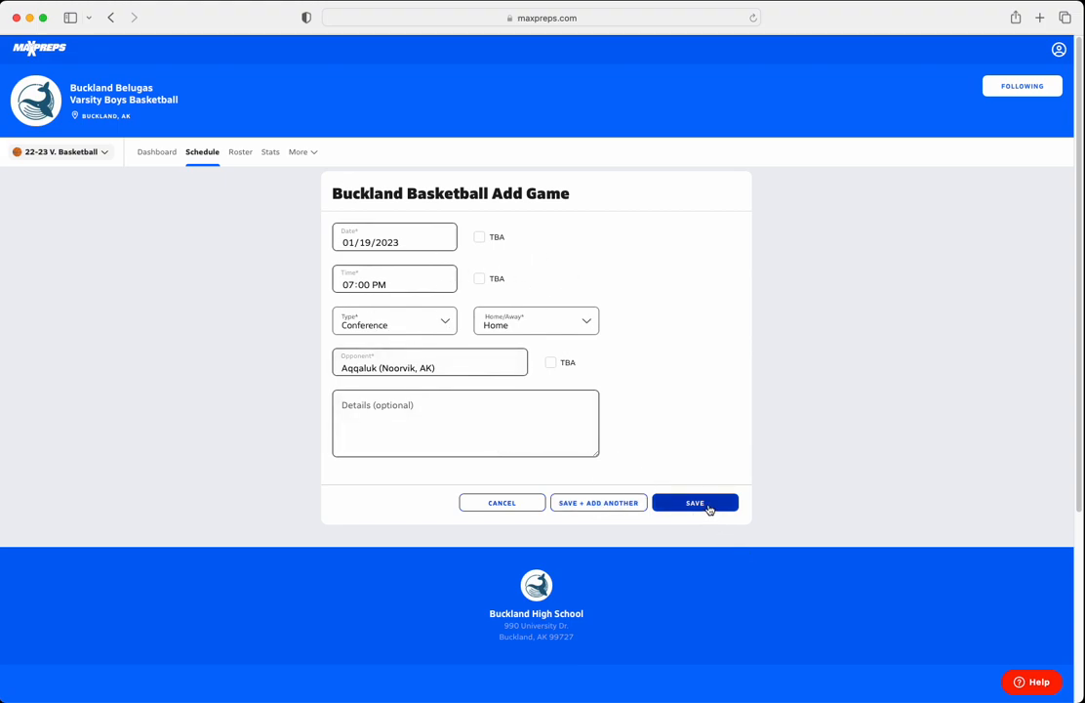
left_click(157, 154)
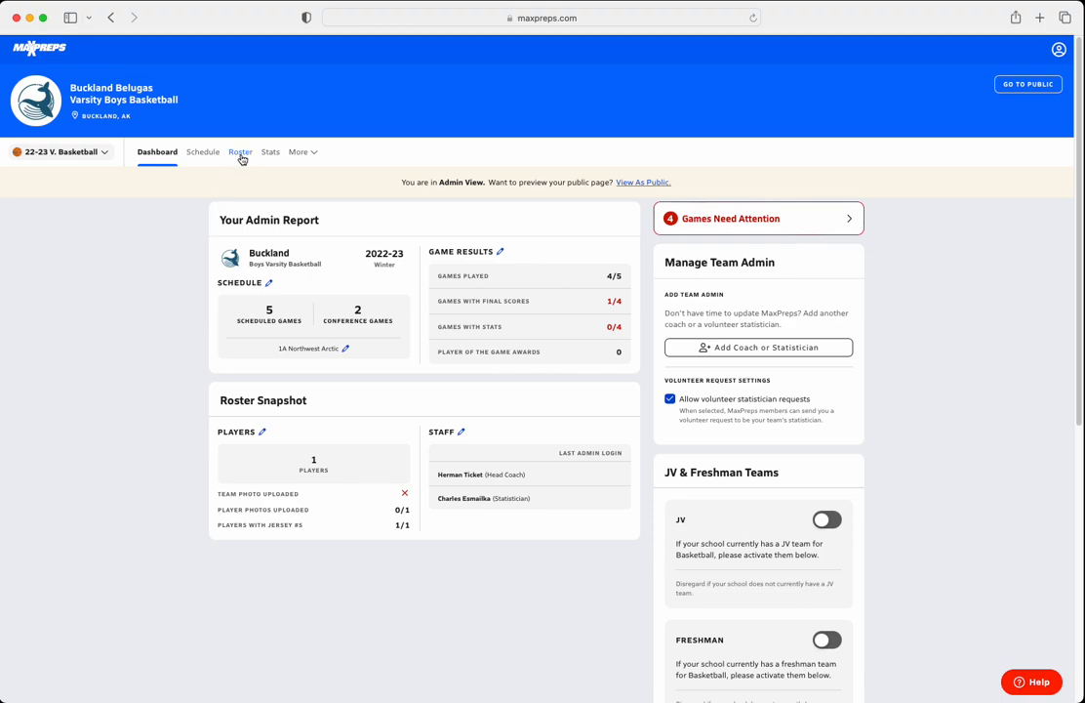
Return to the team's schedule and open score entry for the 1/13 game against Napaaqtugmiut.
left_click(205, 156)
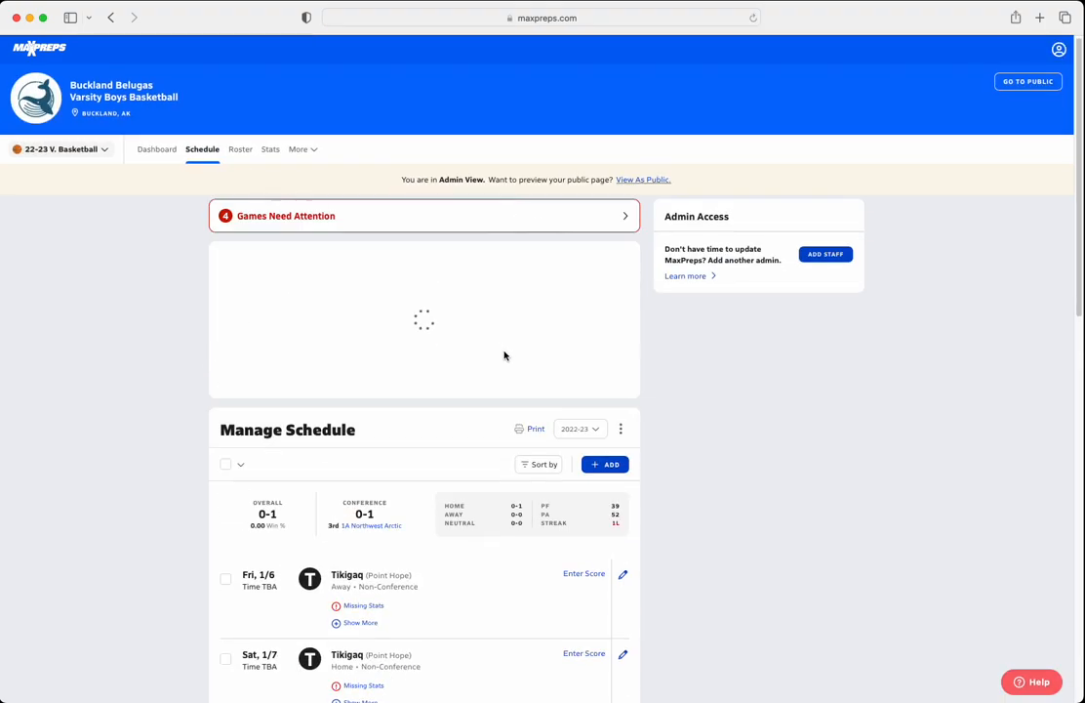
scroll(508, 357, "down", 3)
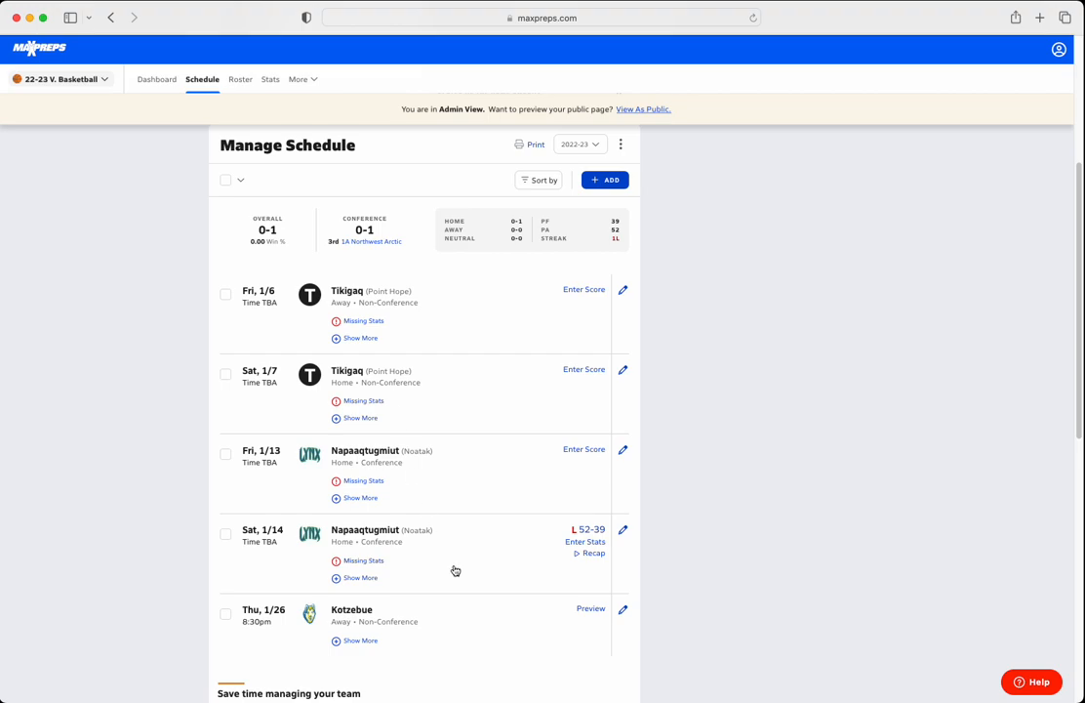
left_click(582, 451)
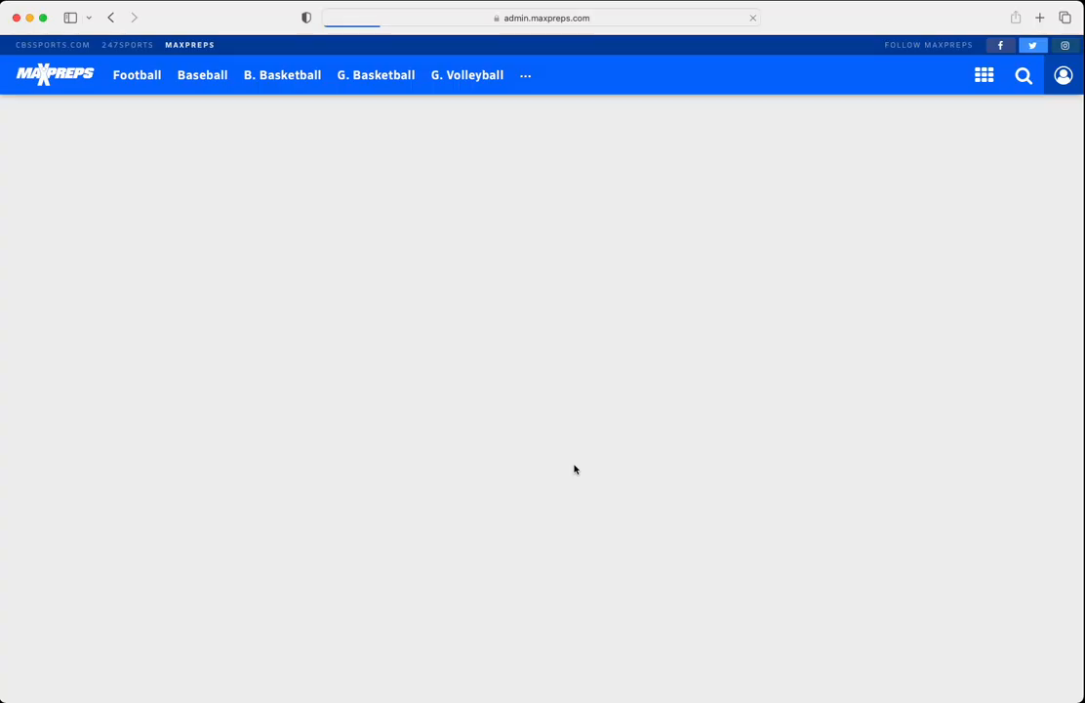
scroll(258, 404, "down", 1)
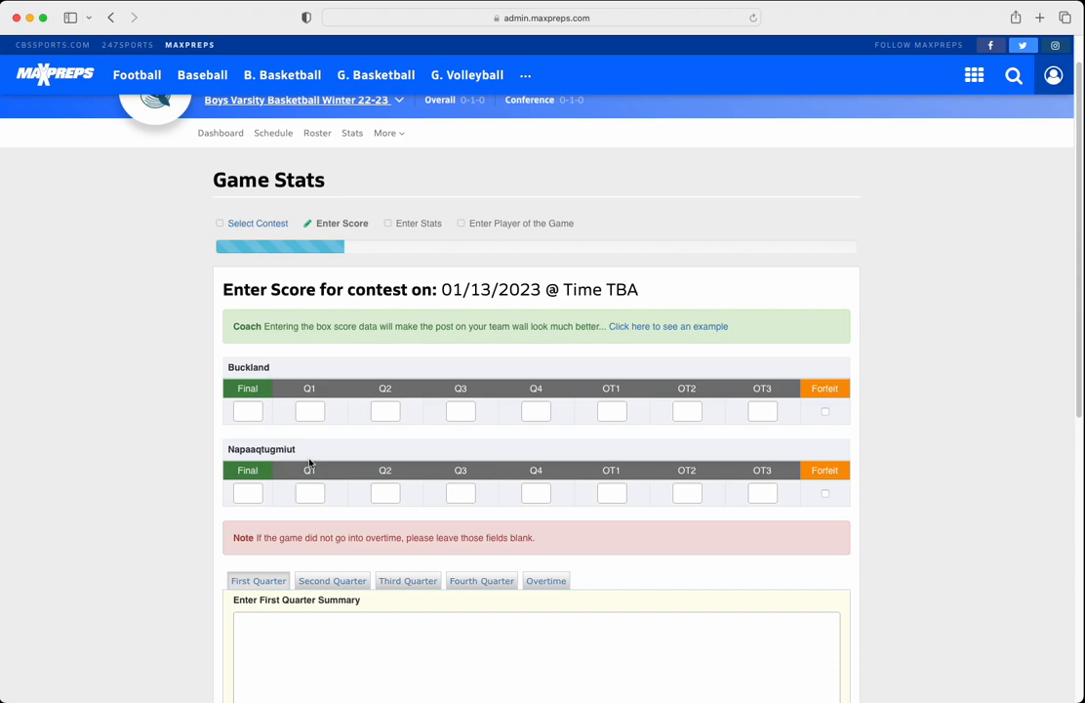
scroll(300, 394, "down", 1)
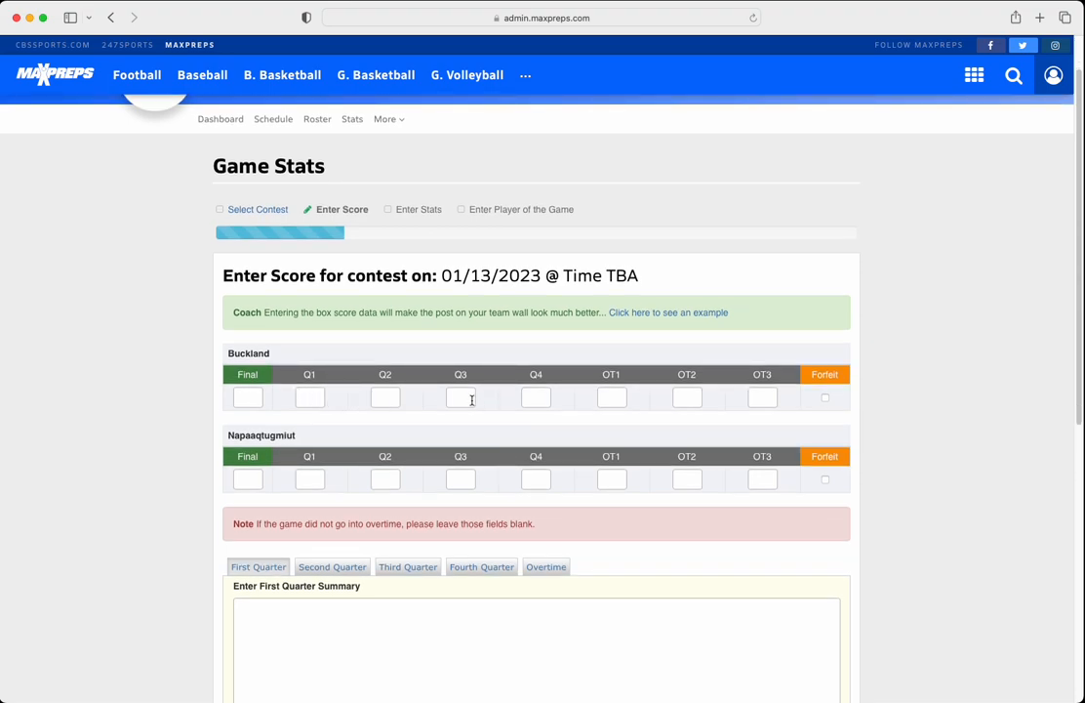
Enter Buckland's quarter scores as 12, 25, 10 and 8 for Q1 through Q4.
left_click(312, 397)
type("12")
key("Tab")
type("25")
key("Tab")
type("10")
key("Tab")
type("8")
key("Tab")
left_click(308, 479)
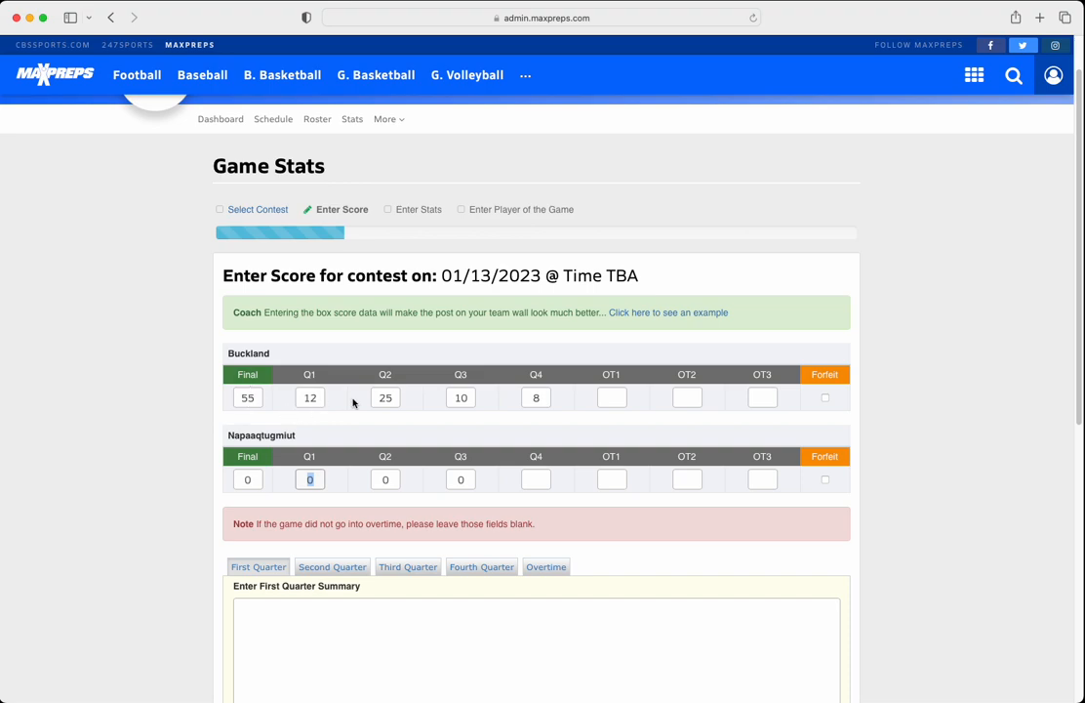
Reset Buckland's Q1, Q2 and Q3 scores to 0 and clear its Q4 score.
scroll(318, 399, "down", 1)
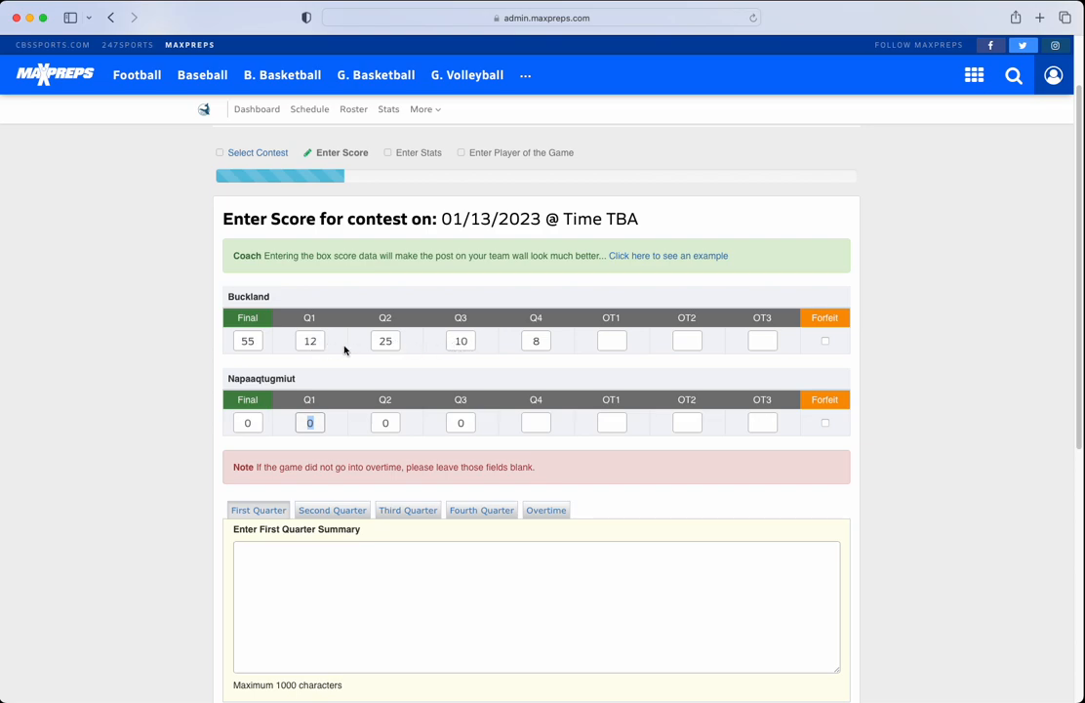
scroll(332, 349, "up", 1)
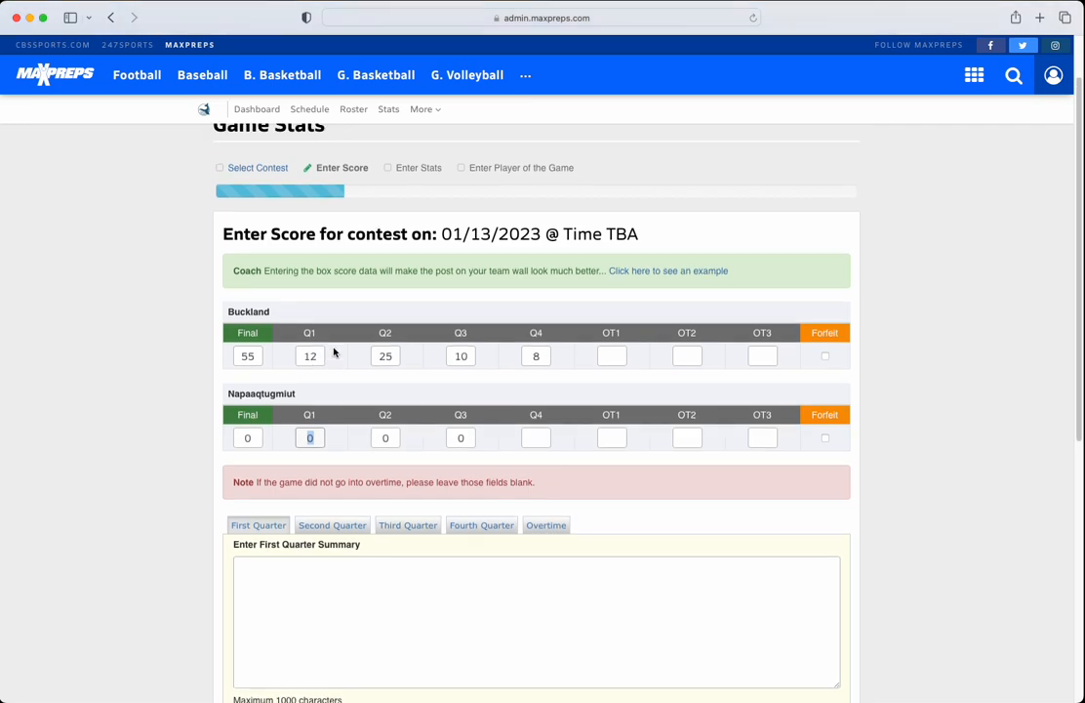
left_click(309, 356)
type("0")
key("Tab")
type("0")
key("Tab")
type("0")
key("Tab")
key("BackSpace")
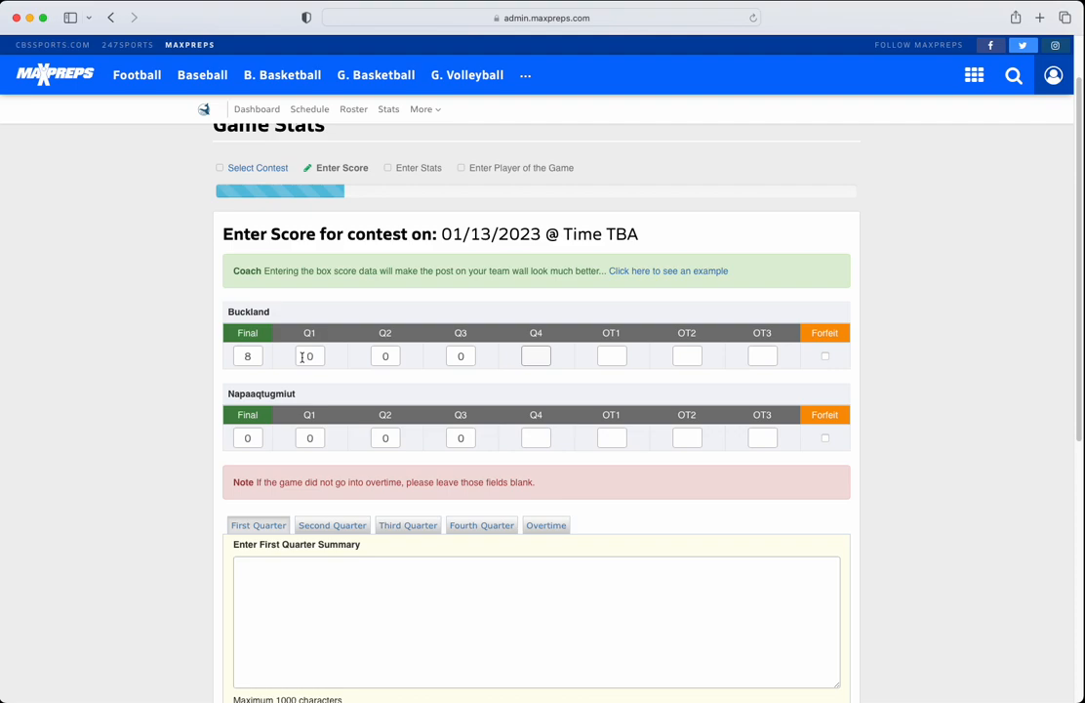
key("Tab")
left_click(245, 356)
scroll(265, 430, "down", 1)
scroll(280, 361, "down", 5)
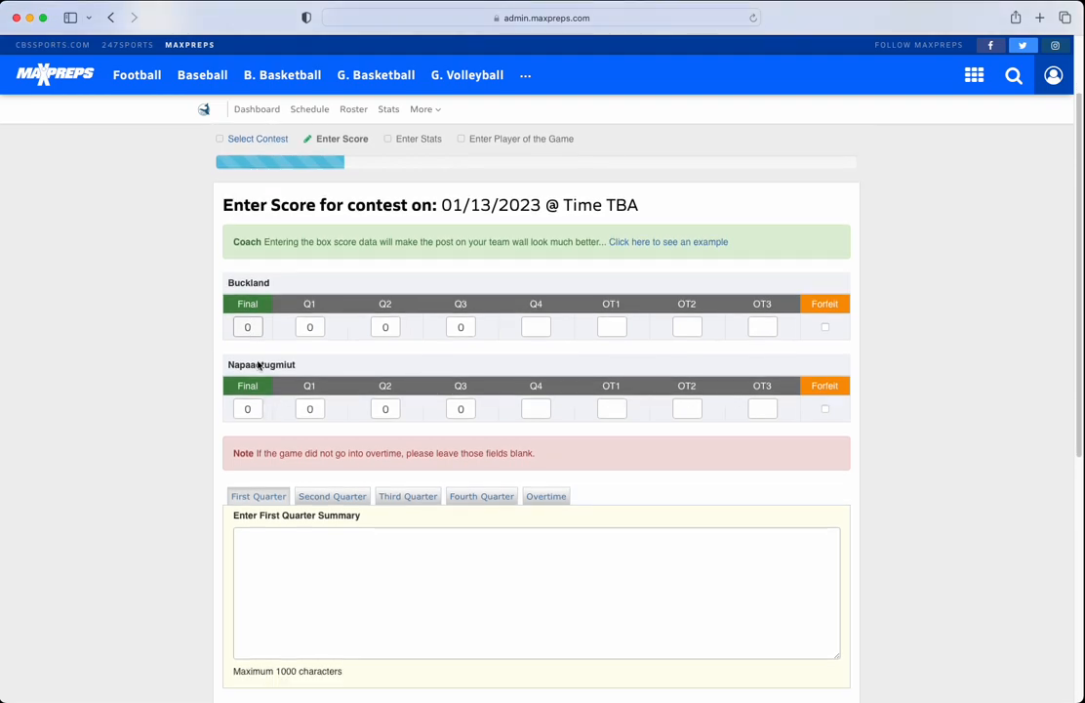
left_click(704, 670)
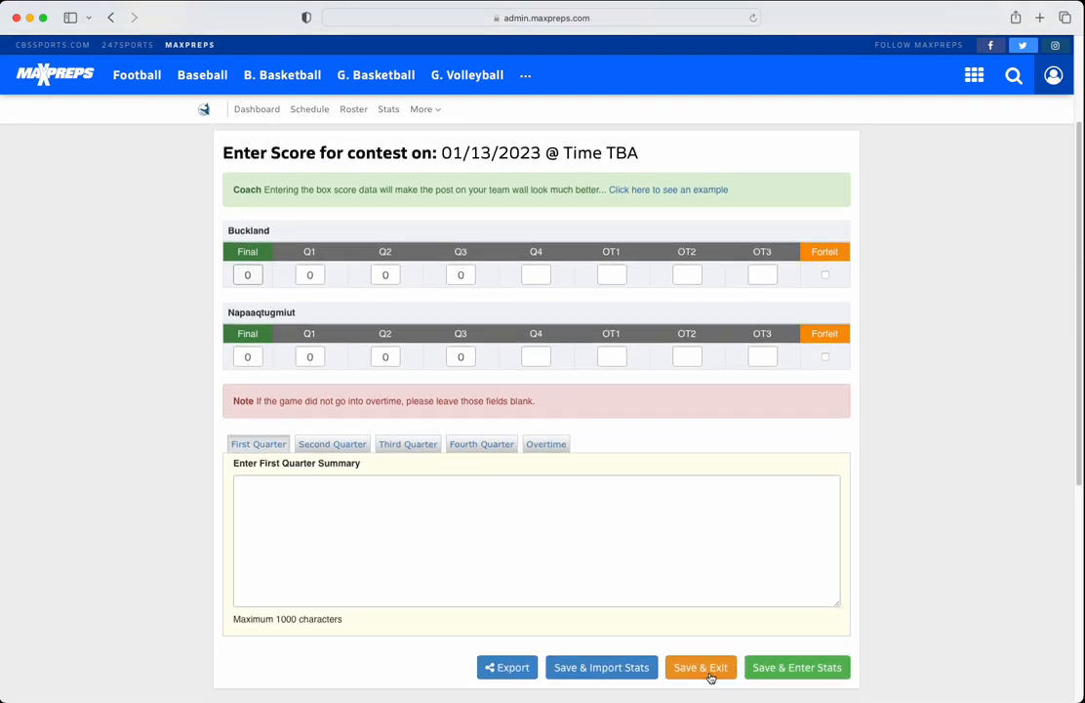
left_click(707, 674)
left_click(615, 668)
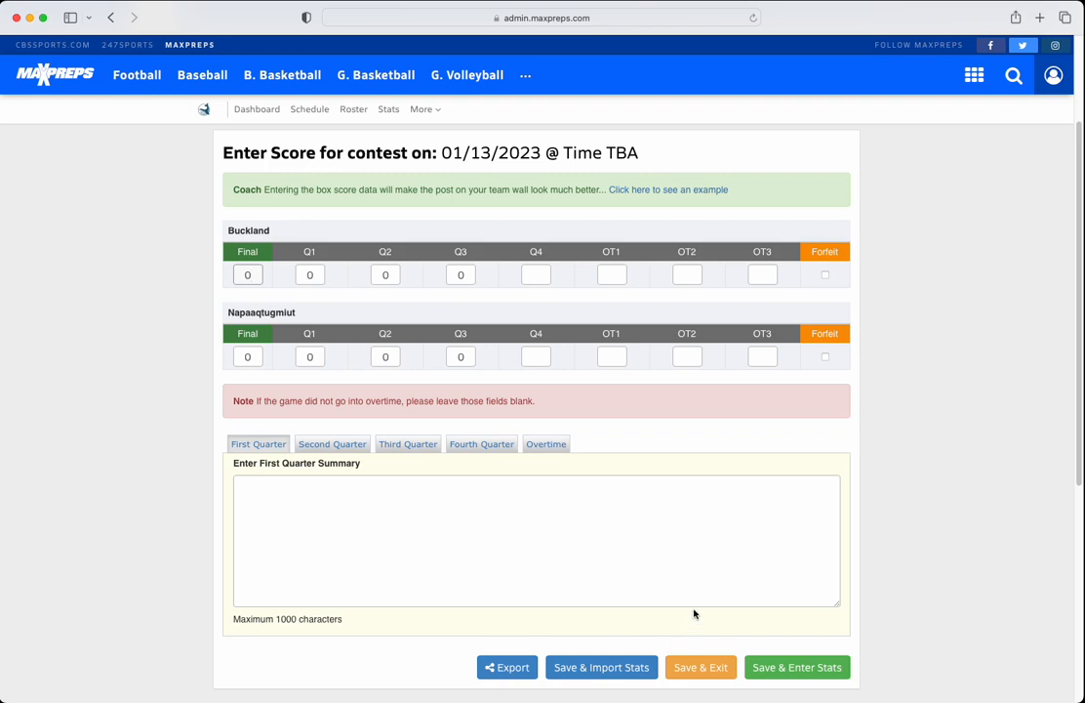
left_click(702, 669)
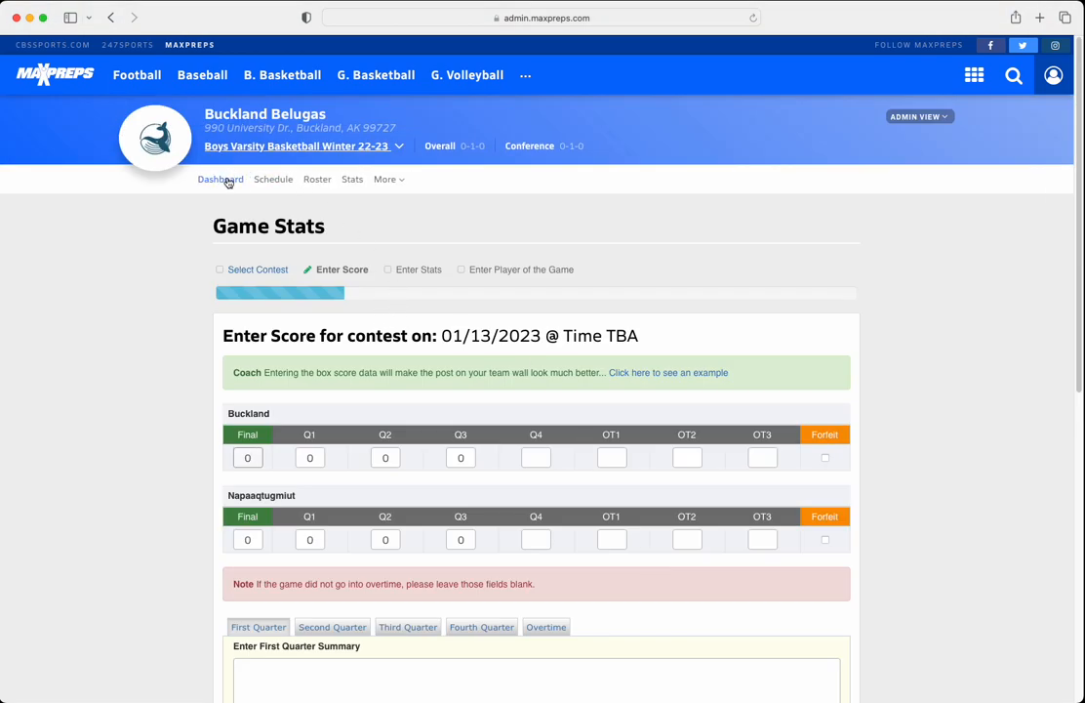
Open the Buckland team's roster and bring up the form for adding a single new player.
left_click(313, 182)
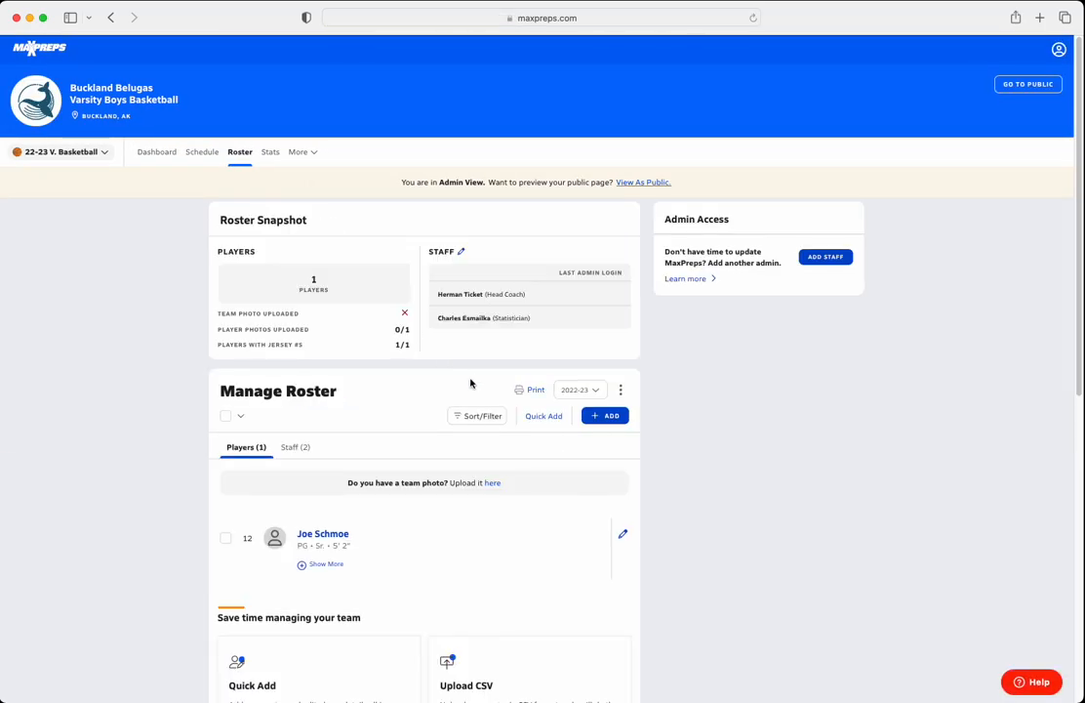
scroll(403, 443, "down", 5)
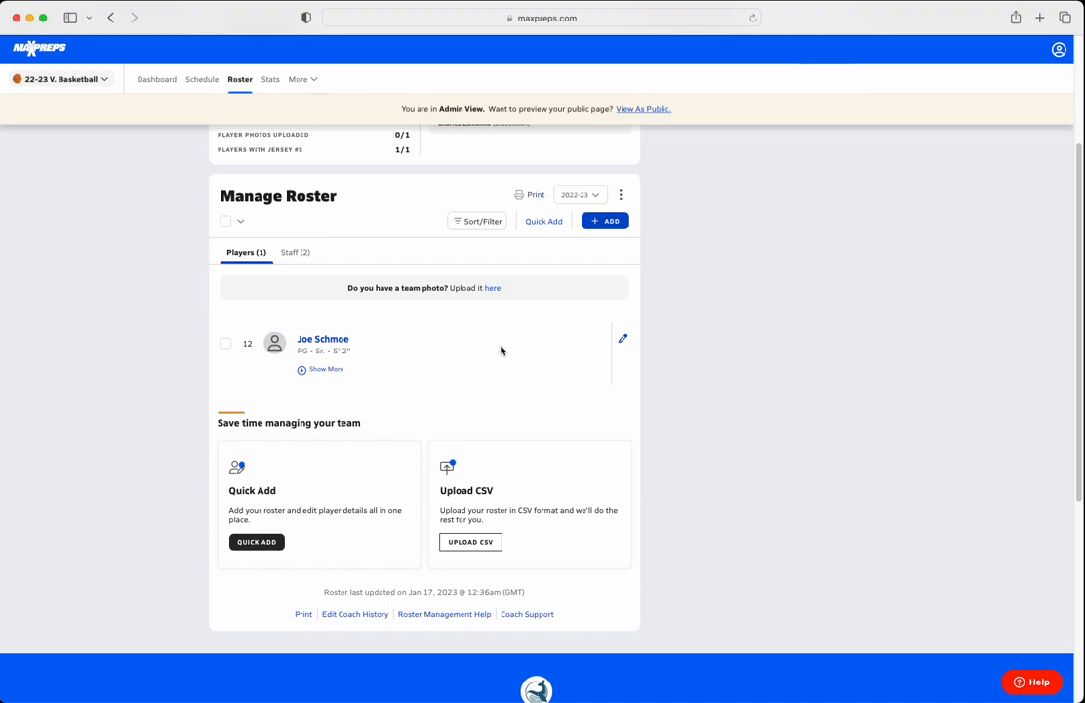
left_click(596, 225)
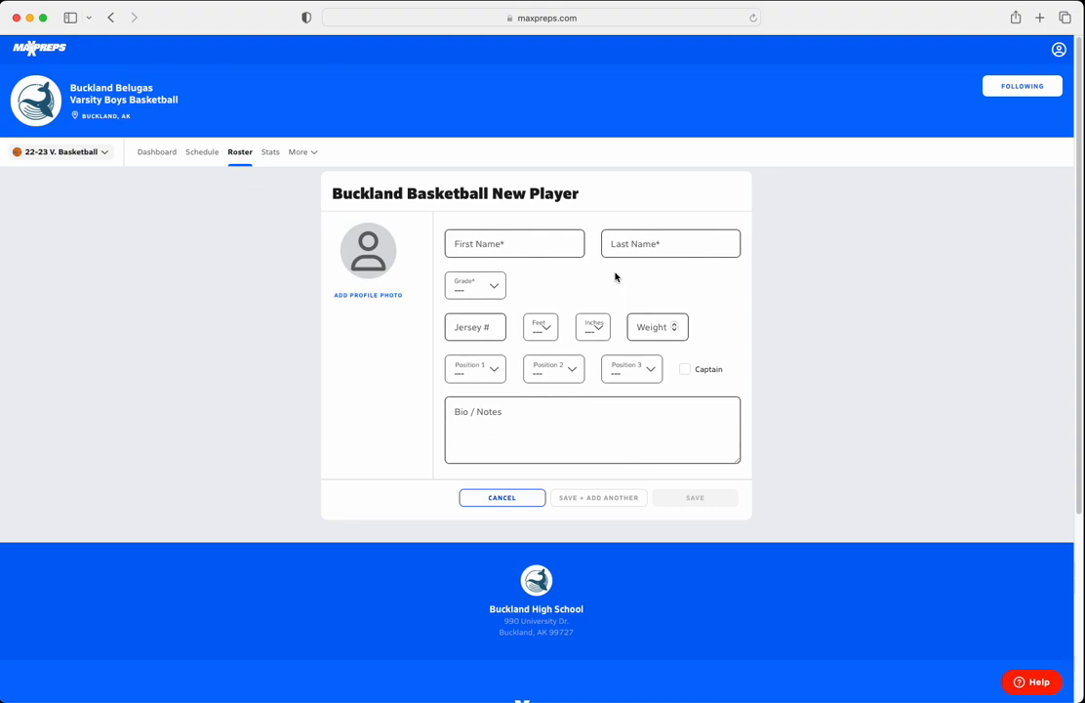
Return to the roster and open the Quick Add table to examine its fields for entering several athletes.
left_click(239, 153)
scroll(510, 360, "down", 1)
scroll(510, 360, "down", 4)
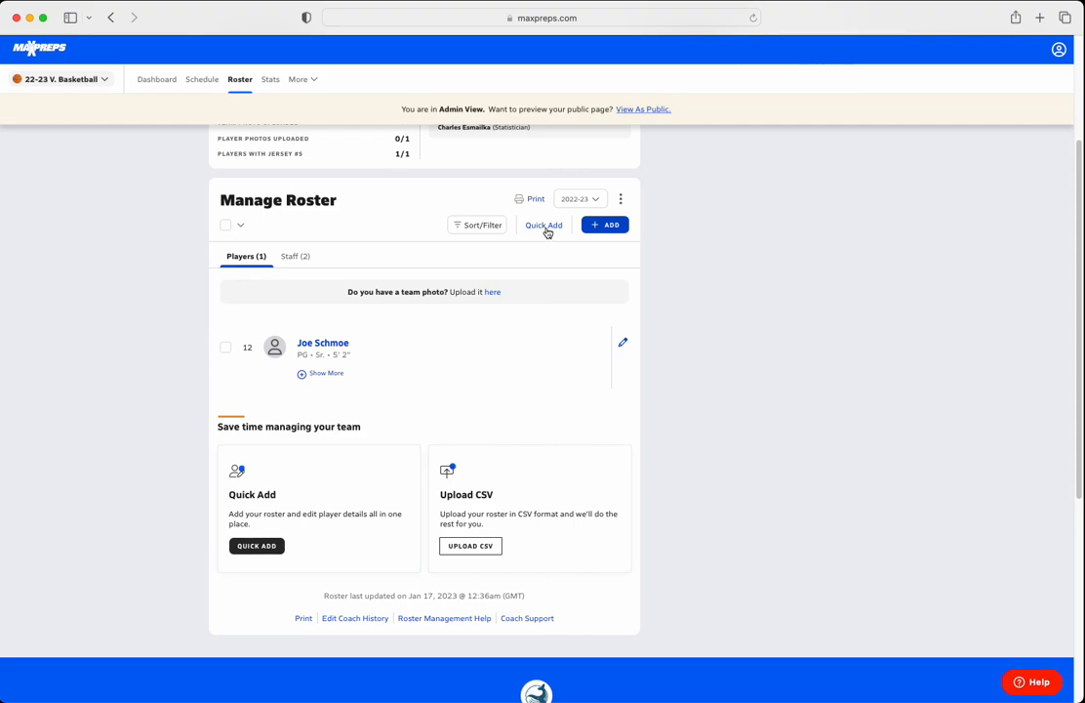
left_click(545, 227)
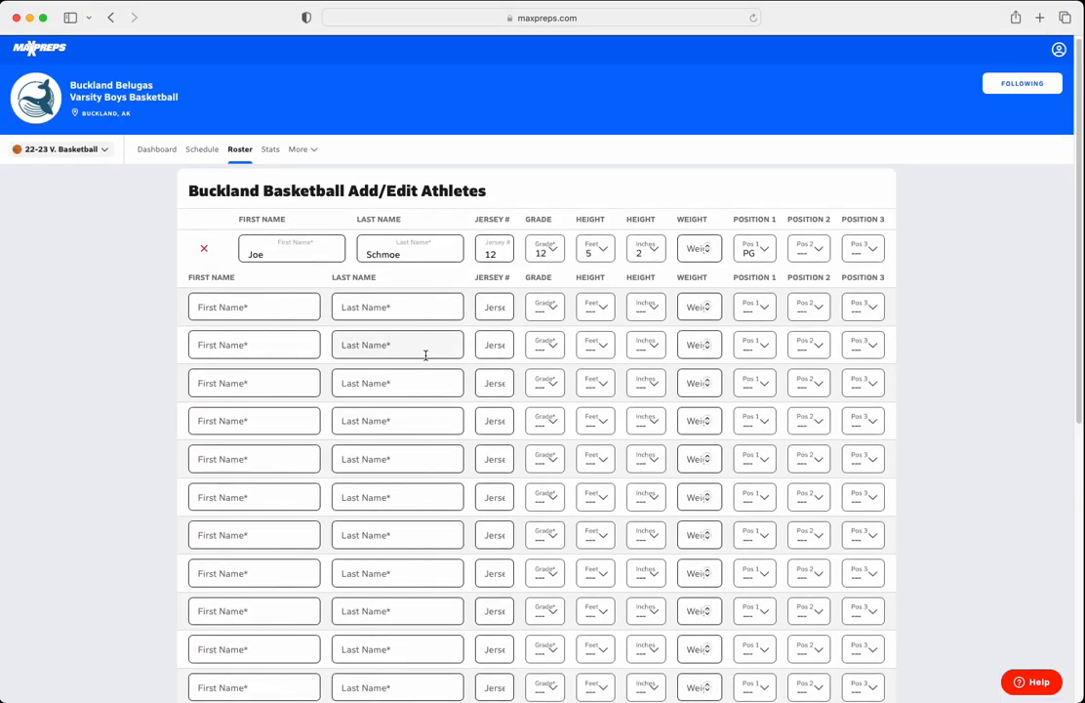
scroll(423, 357, "down", 10)
scroll(440, 353, "up", 3)
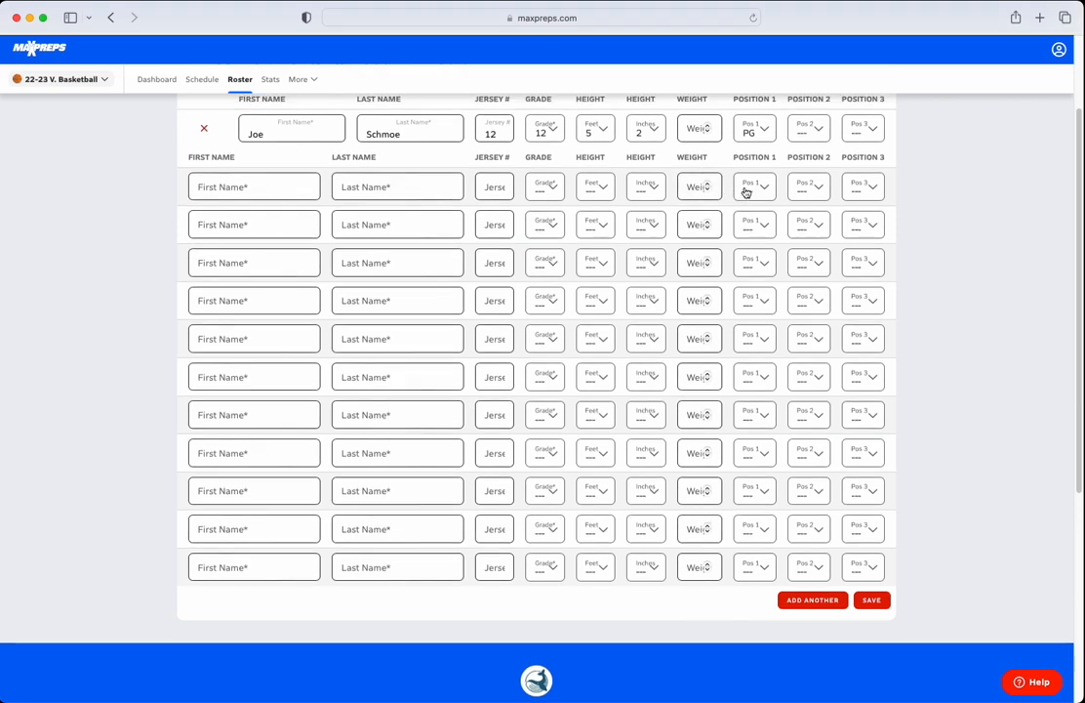
scroll(744, 190, "up", 1)
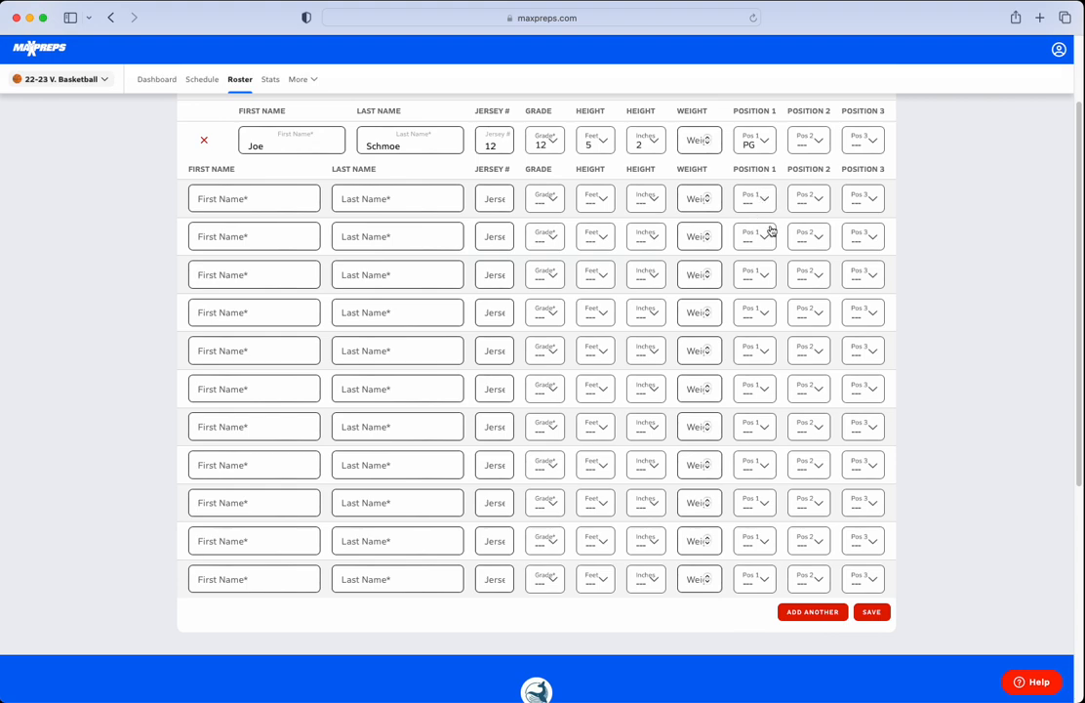
Enter the first and last names of three new athletes in the first three empty rows of the roster table.
left_click(262, 198)
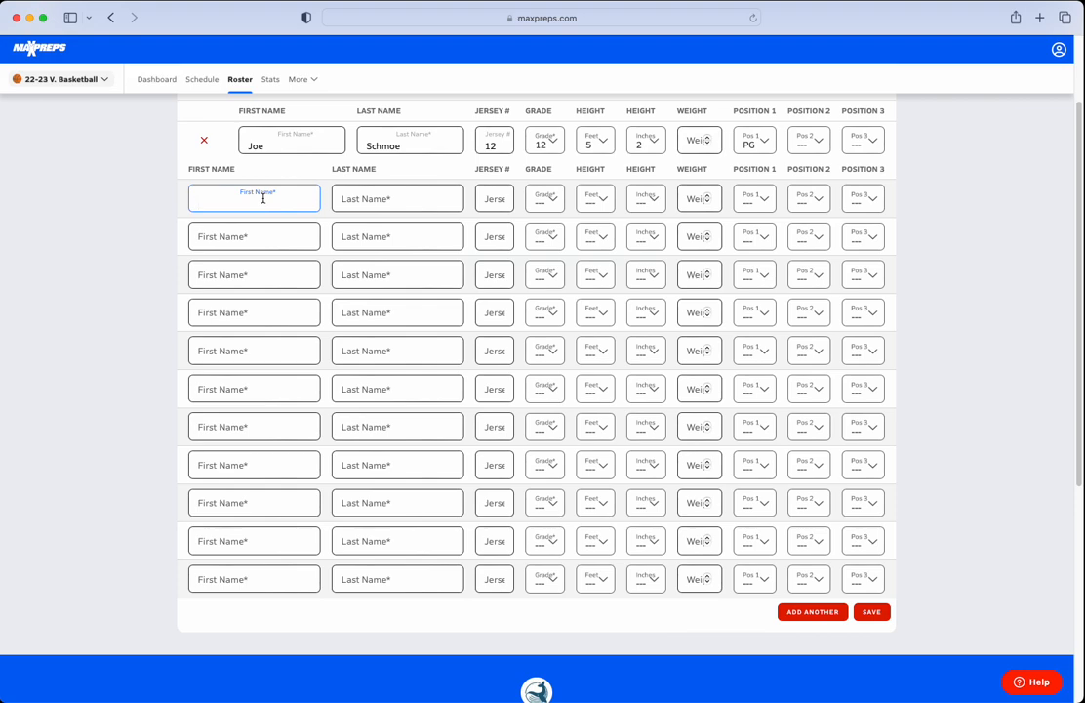
type("Billy")
key("Tab")
type("Doe")
left_click(225, 237)
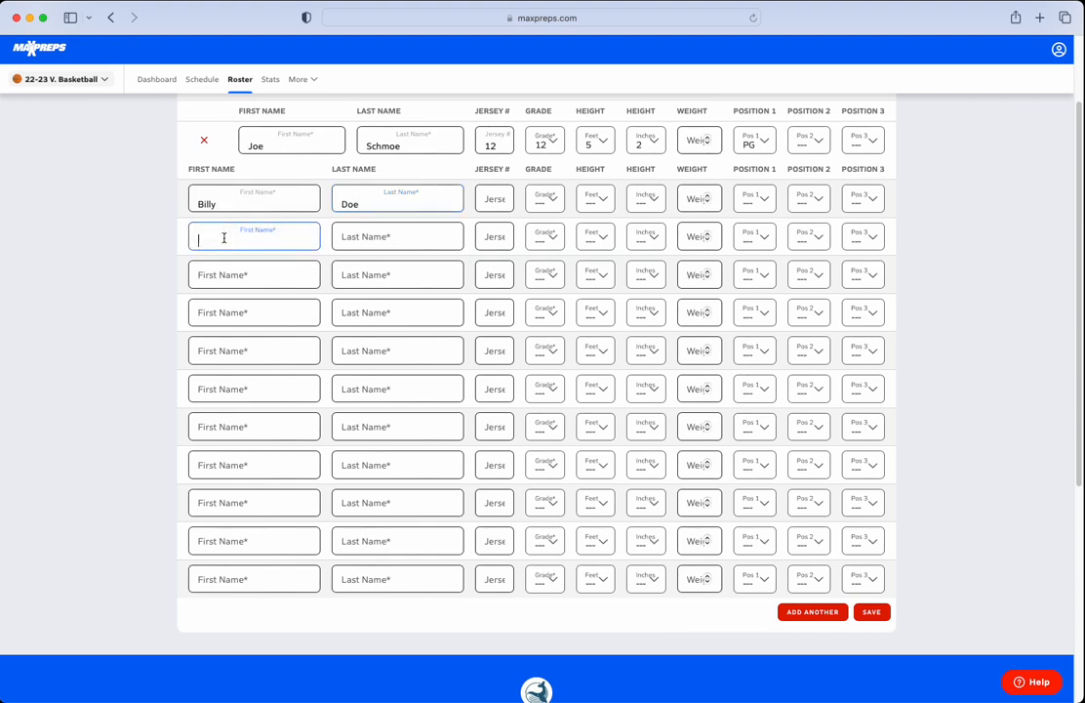
type("Jimmy")
key("Tab")
type("Neutron")
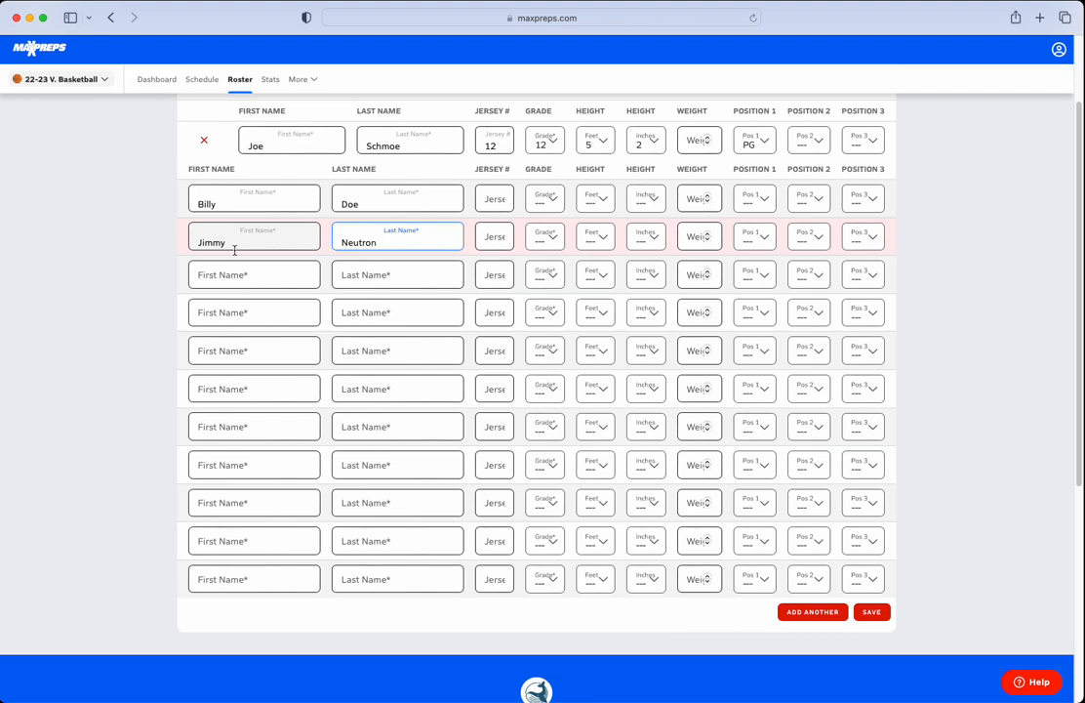
left_click(202, 274)
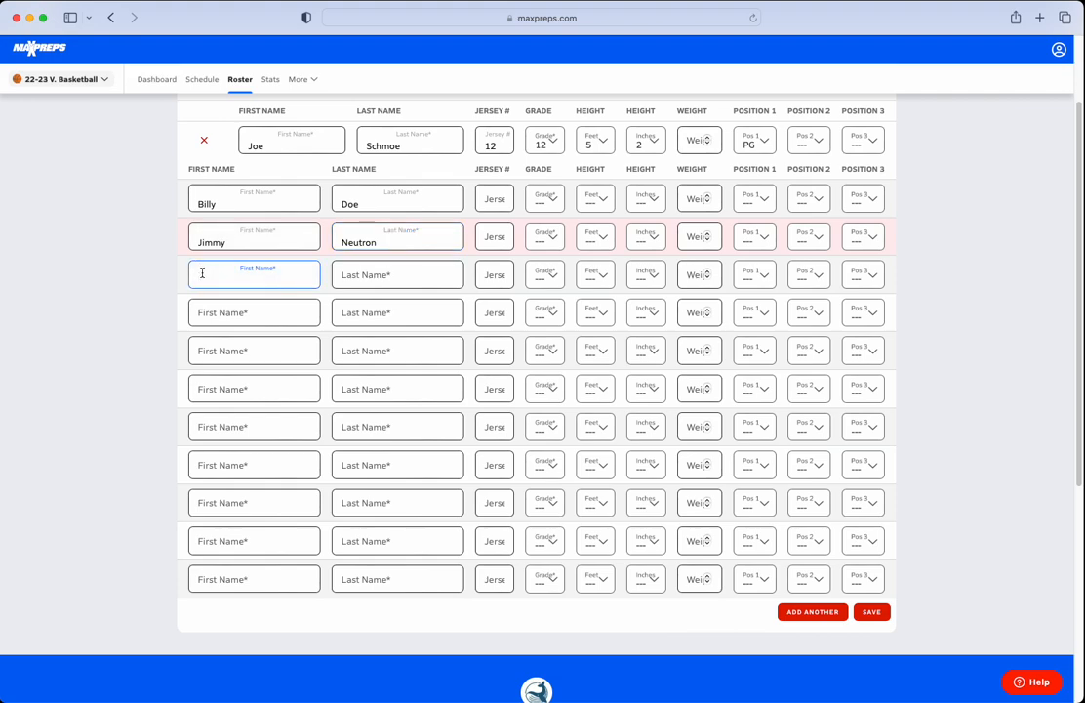
type("Elvis")
key("Tab")
type("Pr")
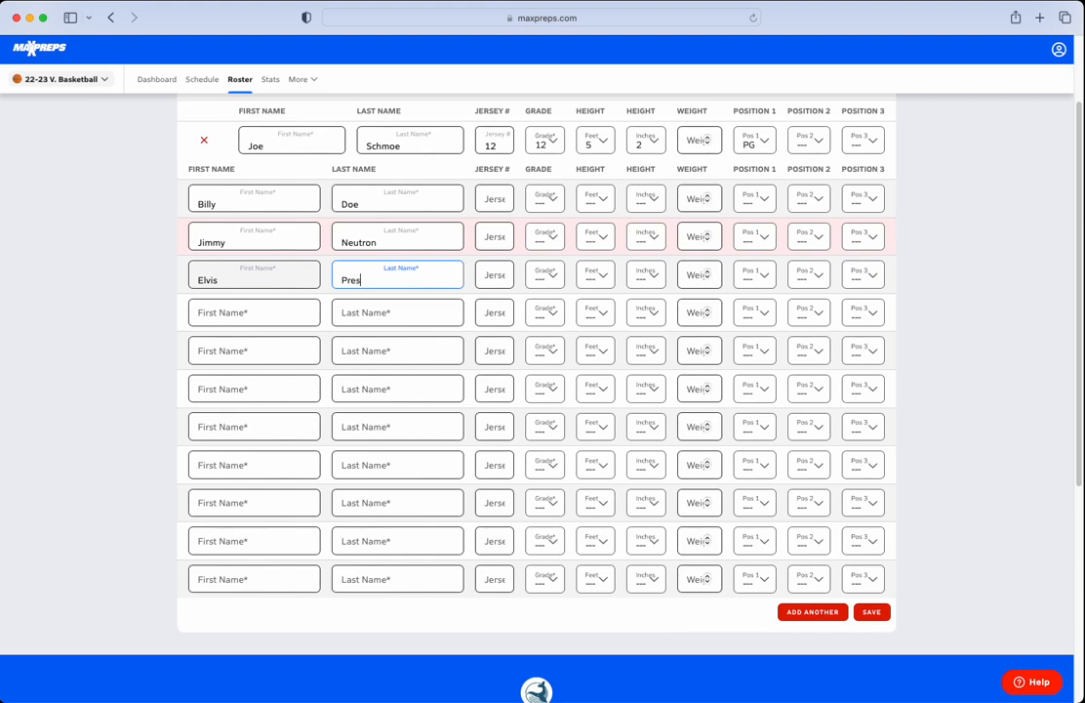
Assign jersey numbers 15, 20 and 32 to the three new athletes, in row order.
left_click(505, 203)
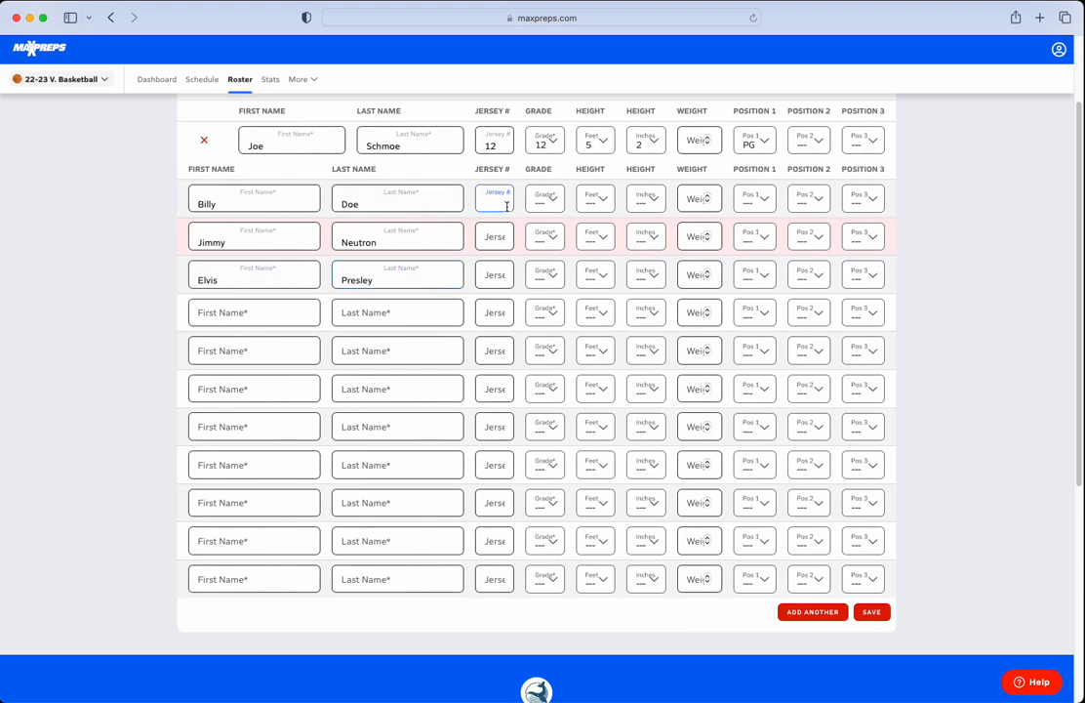
left_click(496, 235)
type("20")
key("Tab")
left_click(494, 277)
type("32")
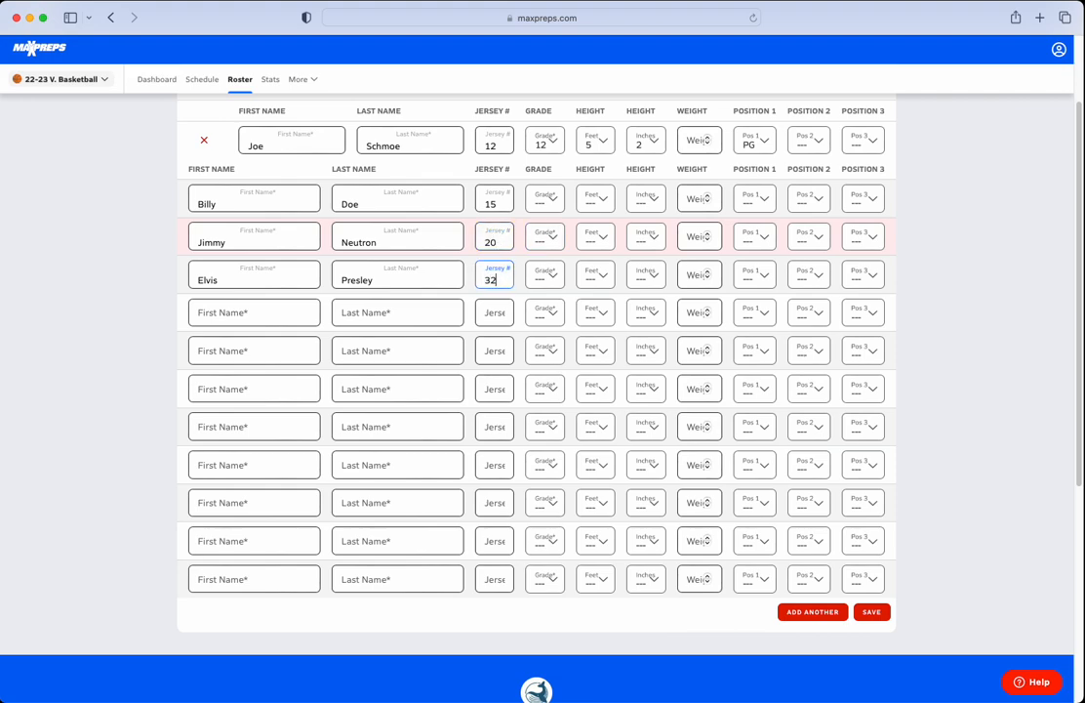
Set the three new athletes' grades to 10, 11 and 9, in row order.
left_click(541, 201)
left_click(540, 280)
left_click(548, 245)
left_click(539, 342)
left_click(546, 278)
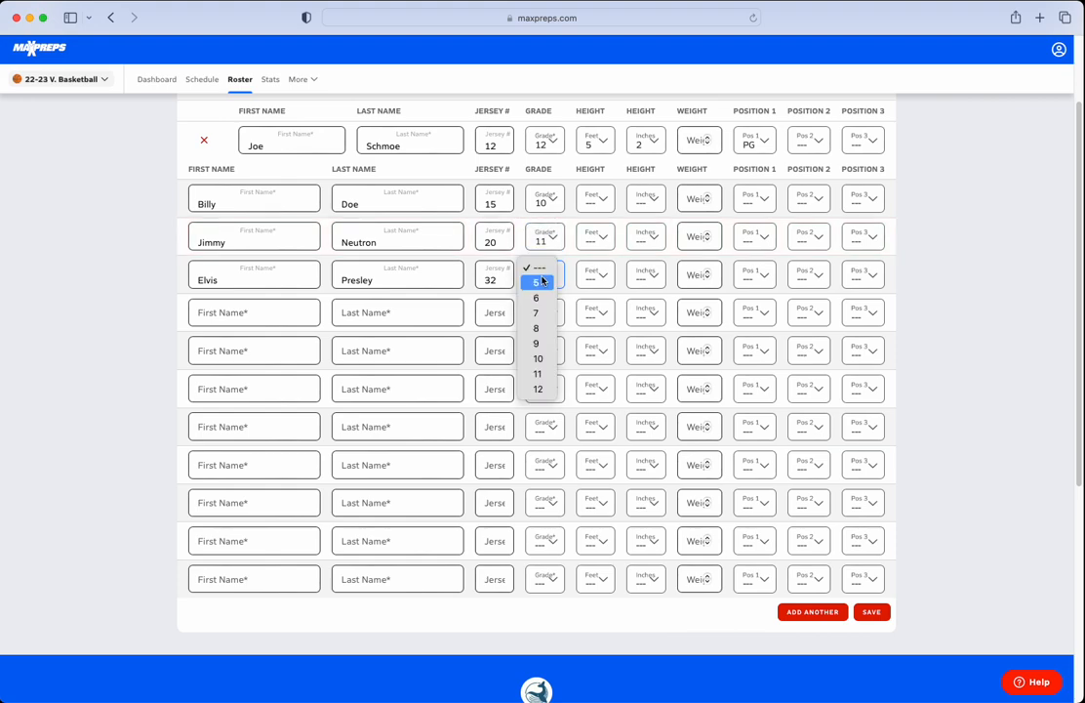
left_click(539, 343)
Set the three new athletes' heights to 5 ft 3 in, 5 ft 7 in and 6 ft 2 in, in row order.
left_click(596, 203)
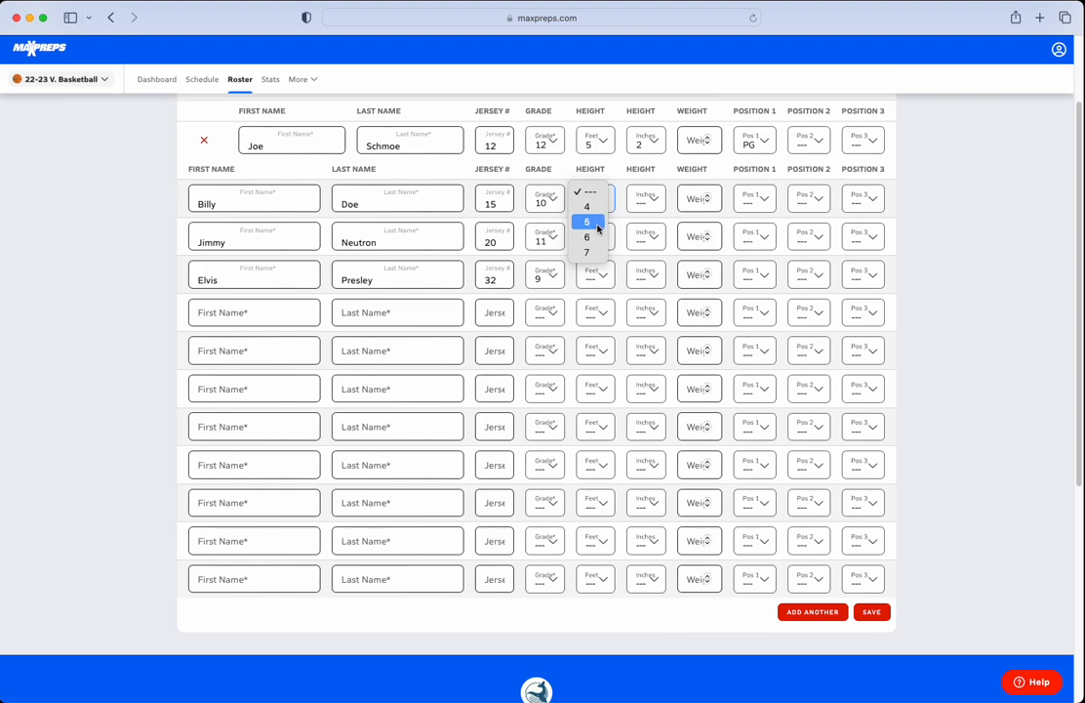
left_click(595, 223)
left_click(652, 202)
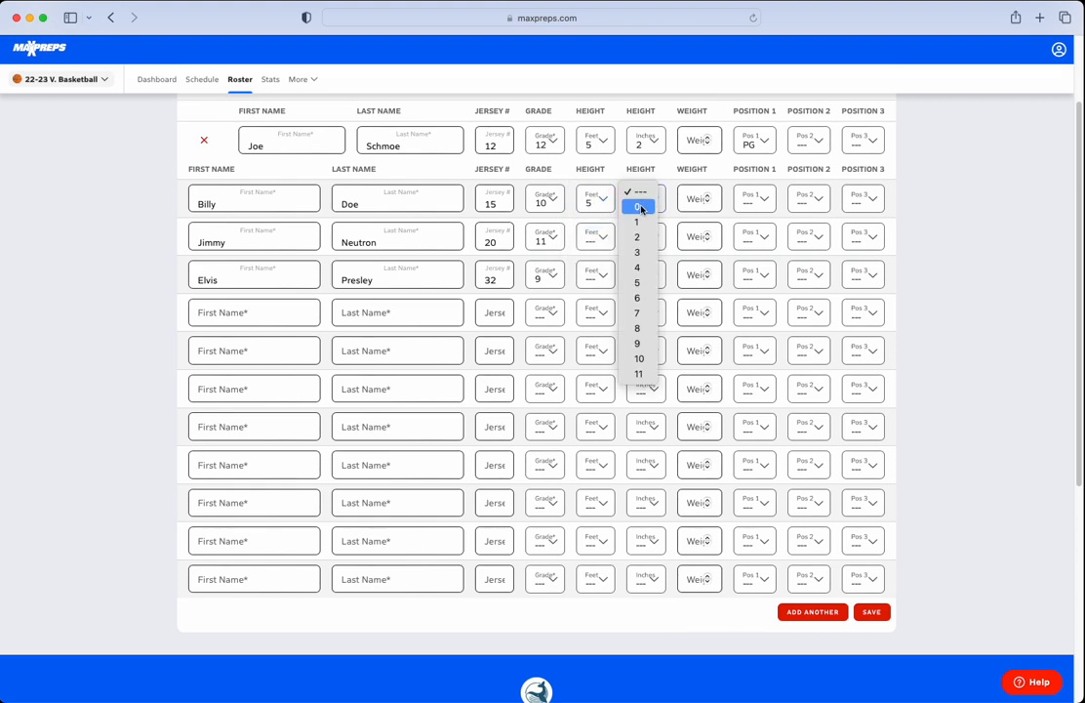
left_click(639, 254)
left_click(595, 237)
left_click(594, 261)
left_click(640, 239)
left_click(637, 351)
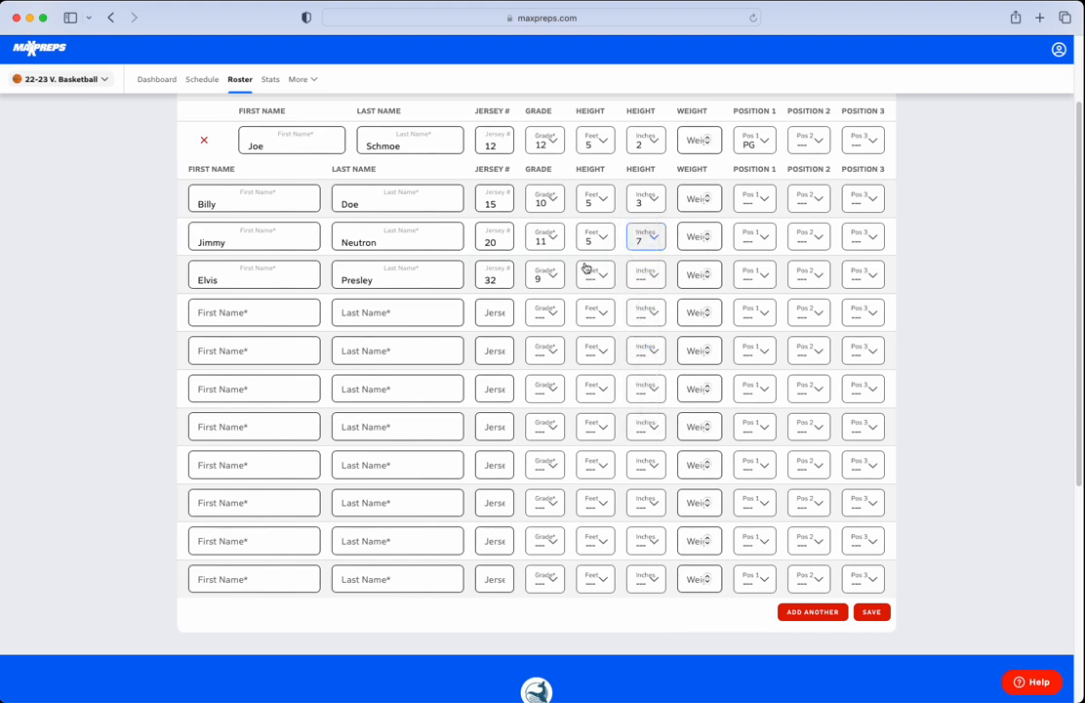
left_click(590, 275)
left_click(591, 312)
left_click(646, 274)
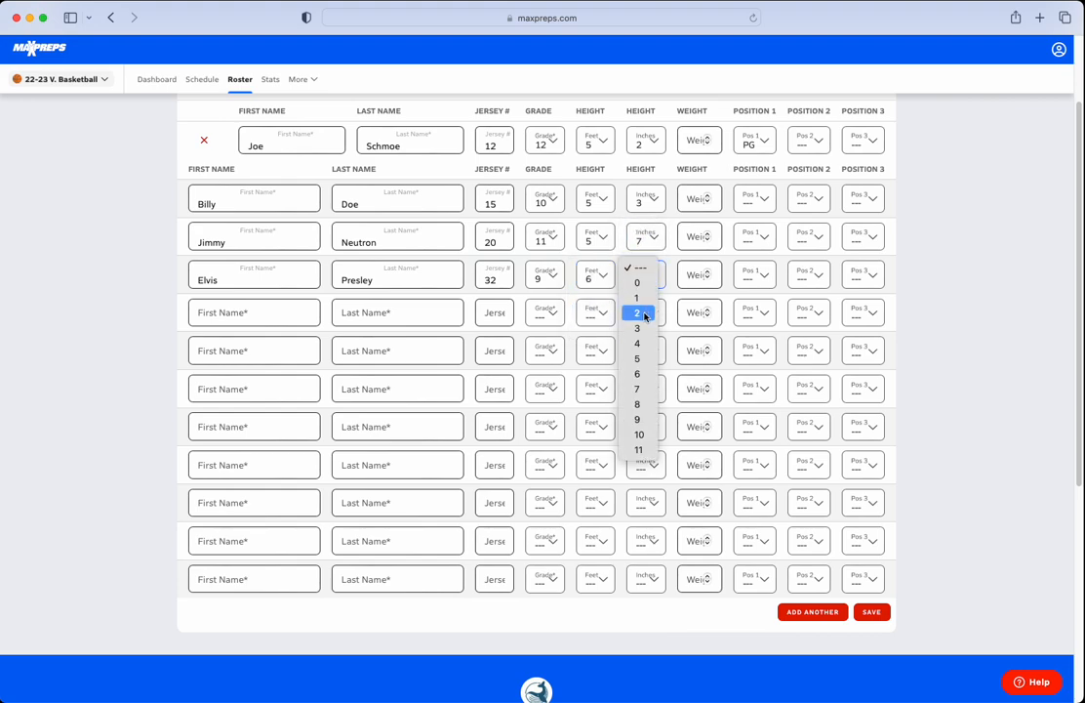
left_click(636, 312)
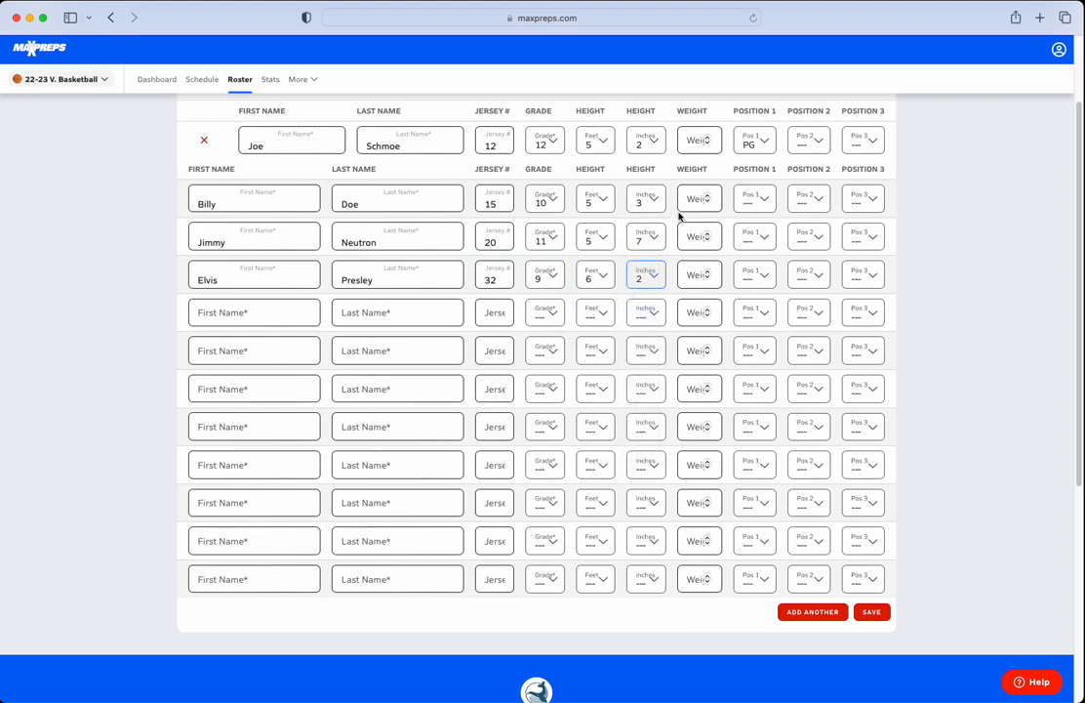
Set the new athletes' first positions to G, F and PF in row order and save the added athletes.
left_click(751, 199)
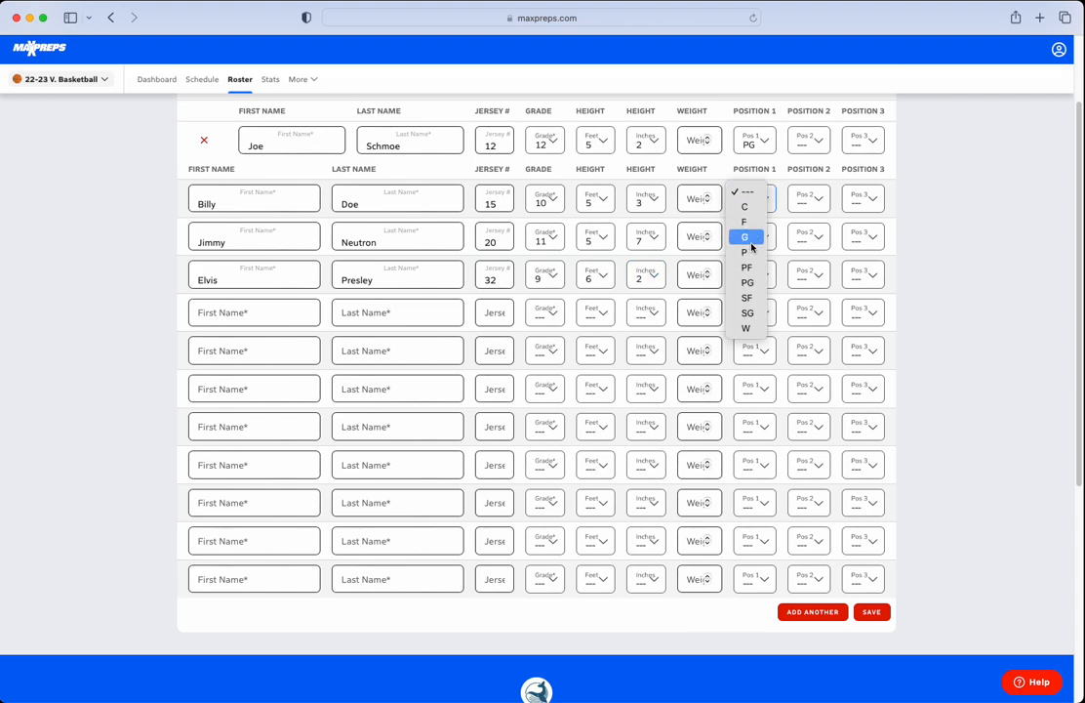
left_click(750, 243)
left_click(752, 238)
left_click(752, 270)
left_click(754, 276)
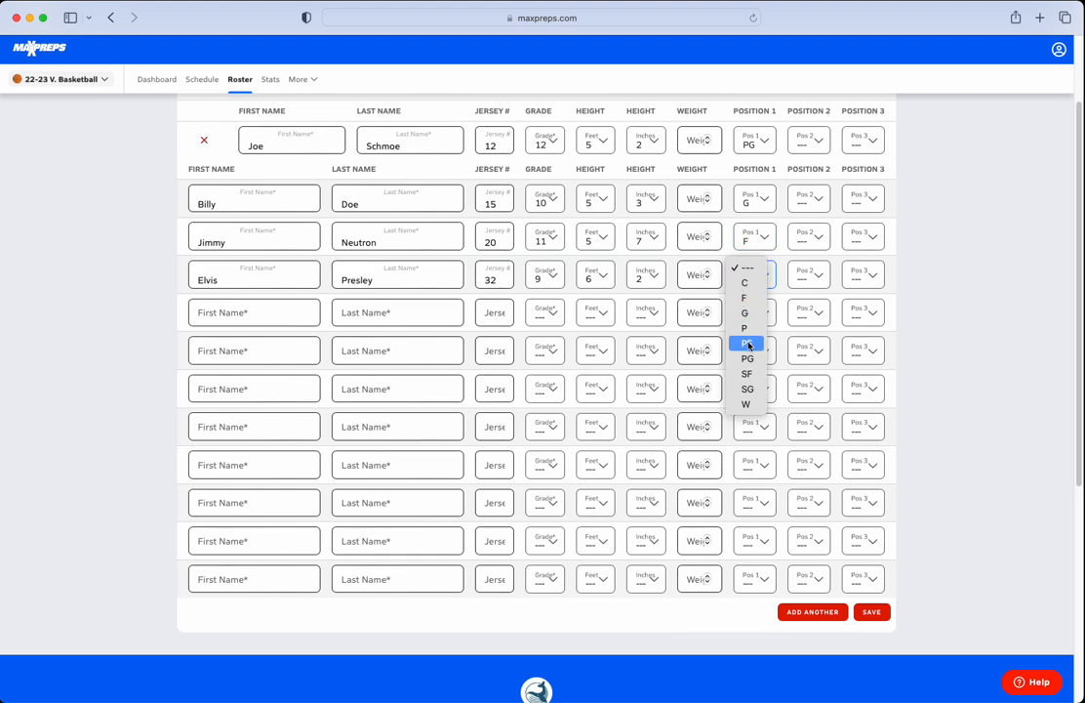
left_click(748, 344)
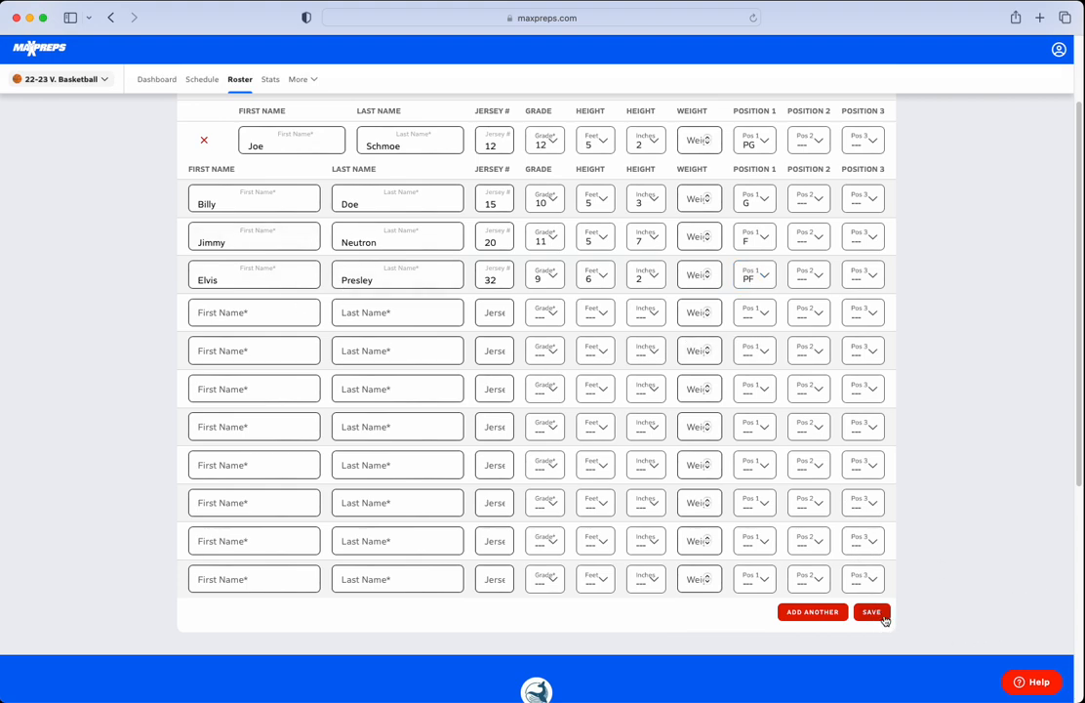
left_click(883, 616)
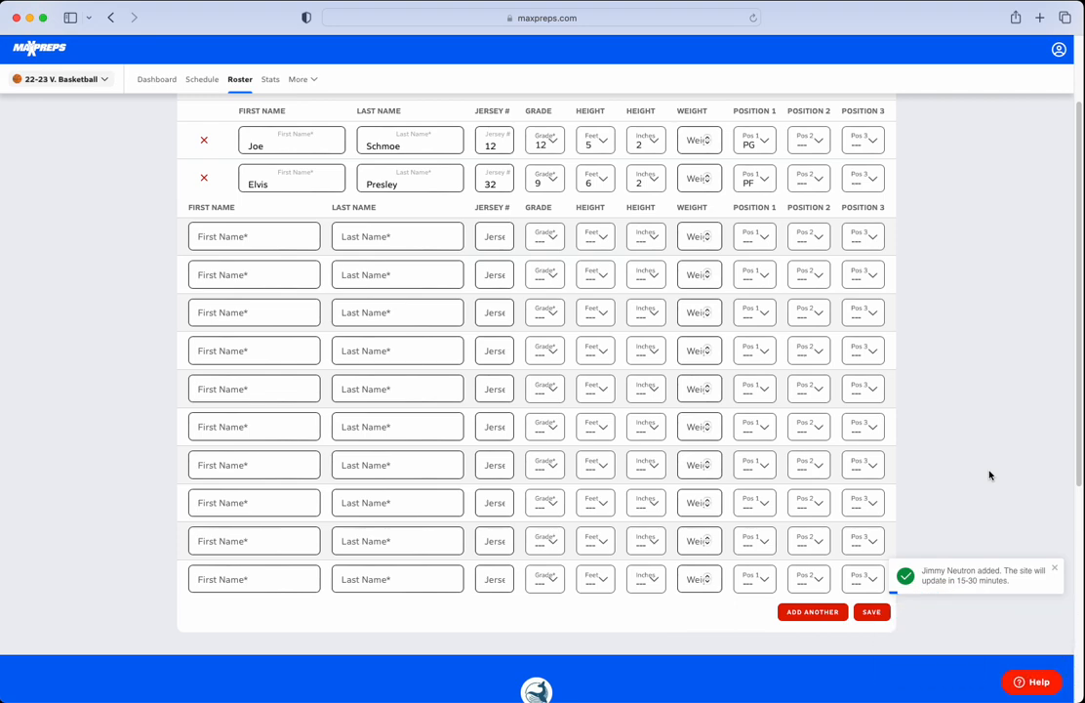
Review the saved athletes and empty entry rows in the Add/Edit Athletes table and return to the team dashboard.
scroll(986, 477, "up", 2)
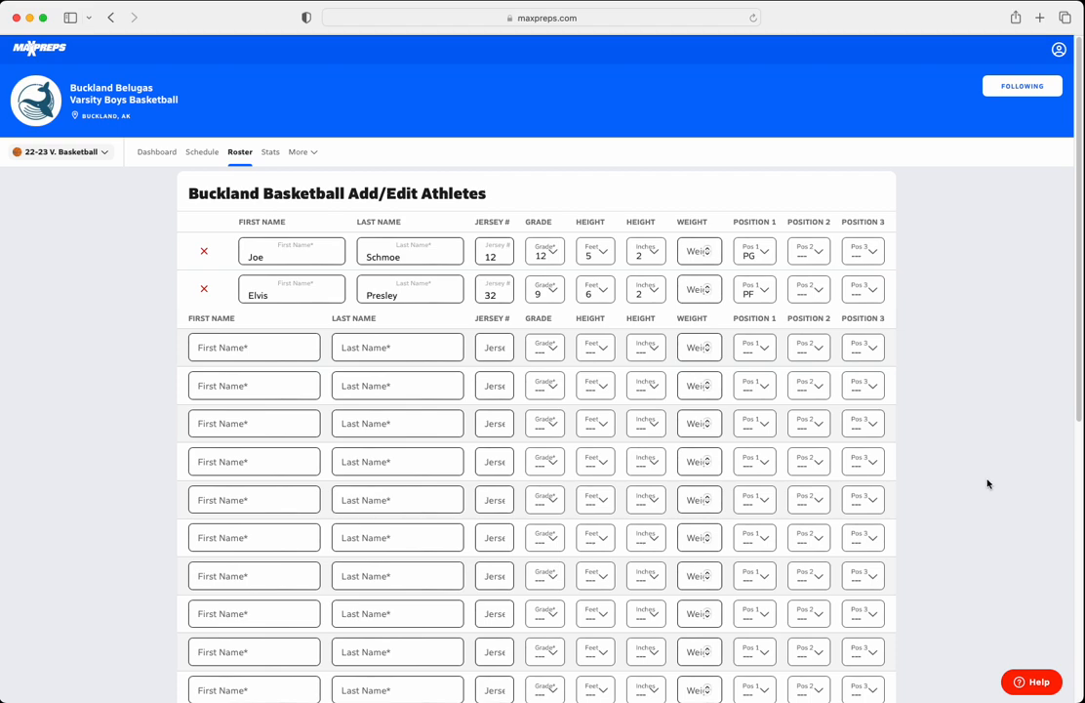
scroll(908, 439, "down", 2)
scroll(425, 252, "up", 2)
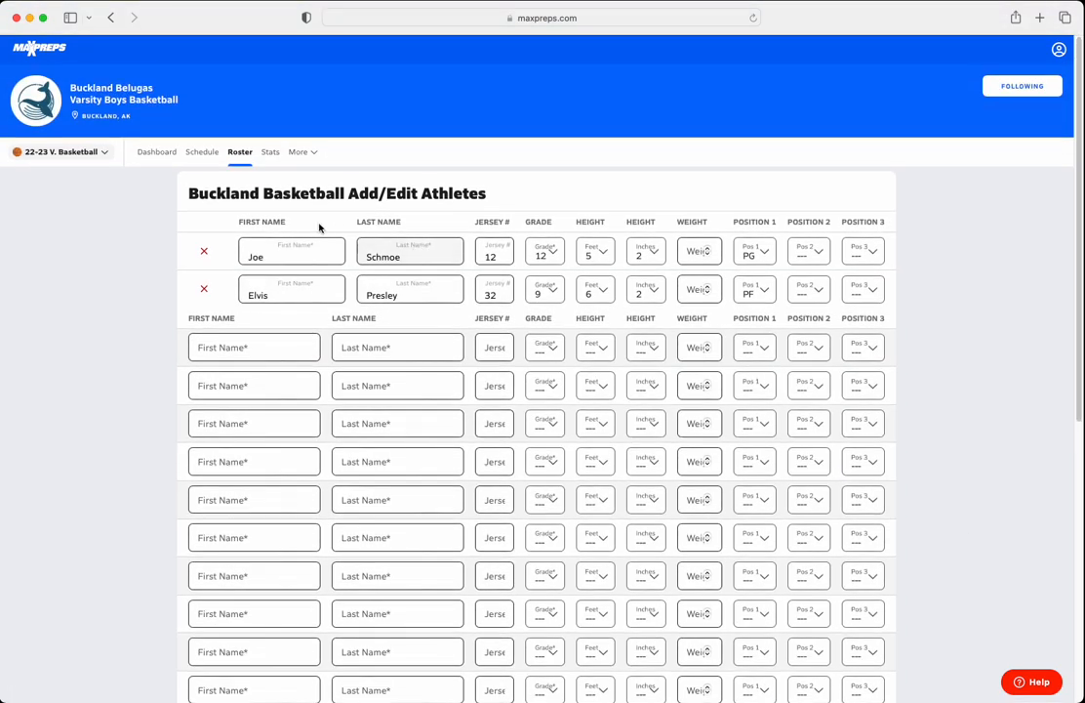
left_click(250, 351)
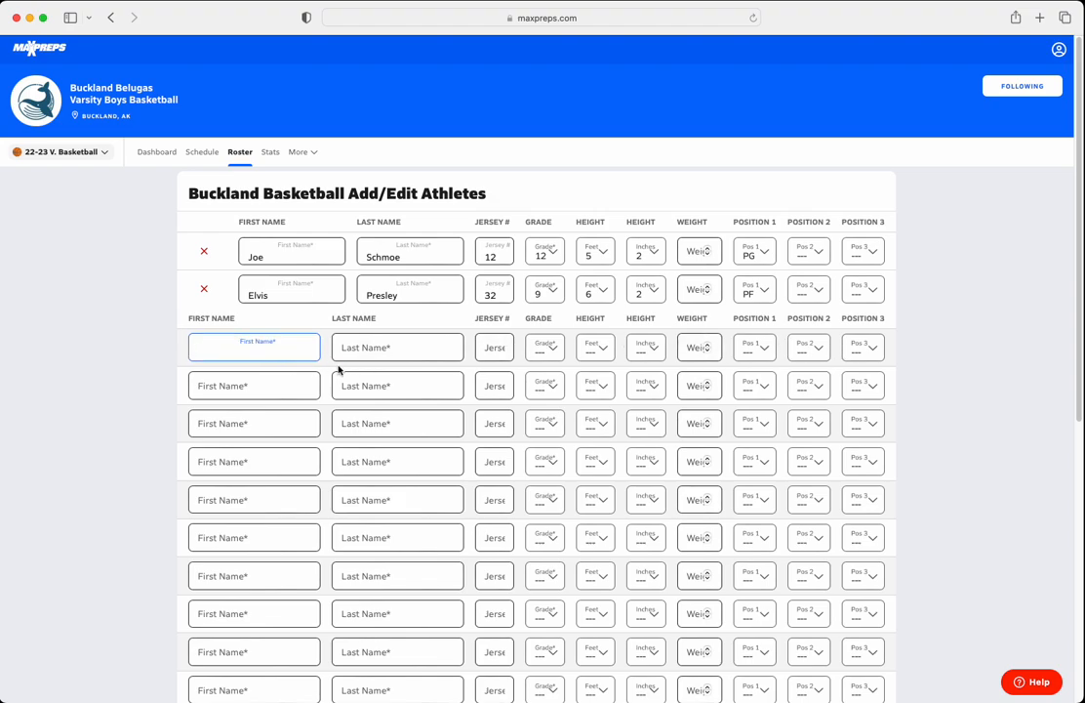
scroll(486, 432, "down", 1)
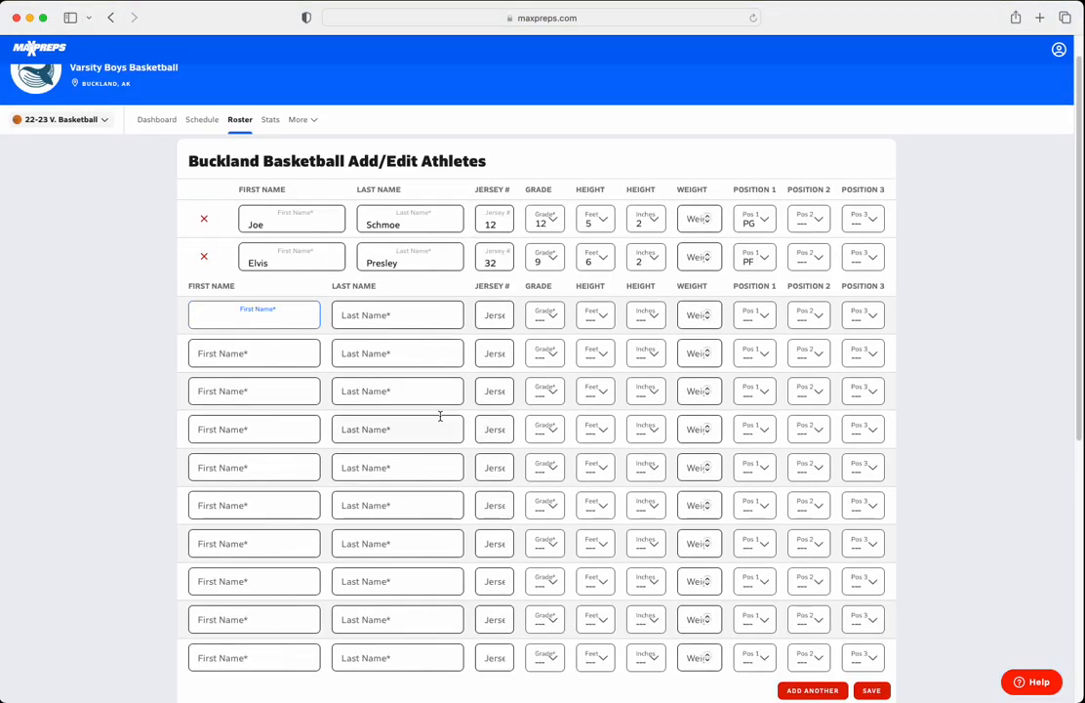
scroll(444, 417, "up", 1)
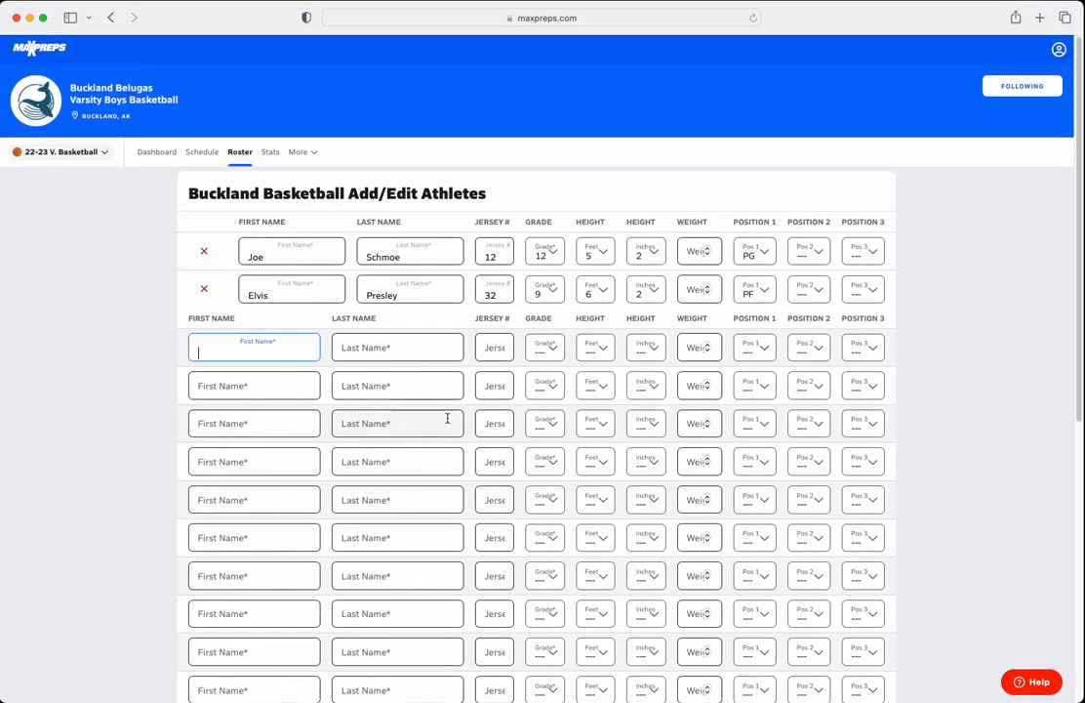
left_click(158, 152)
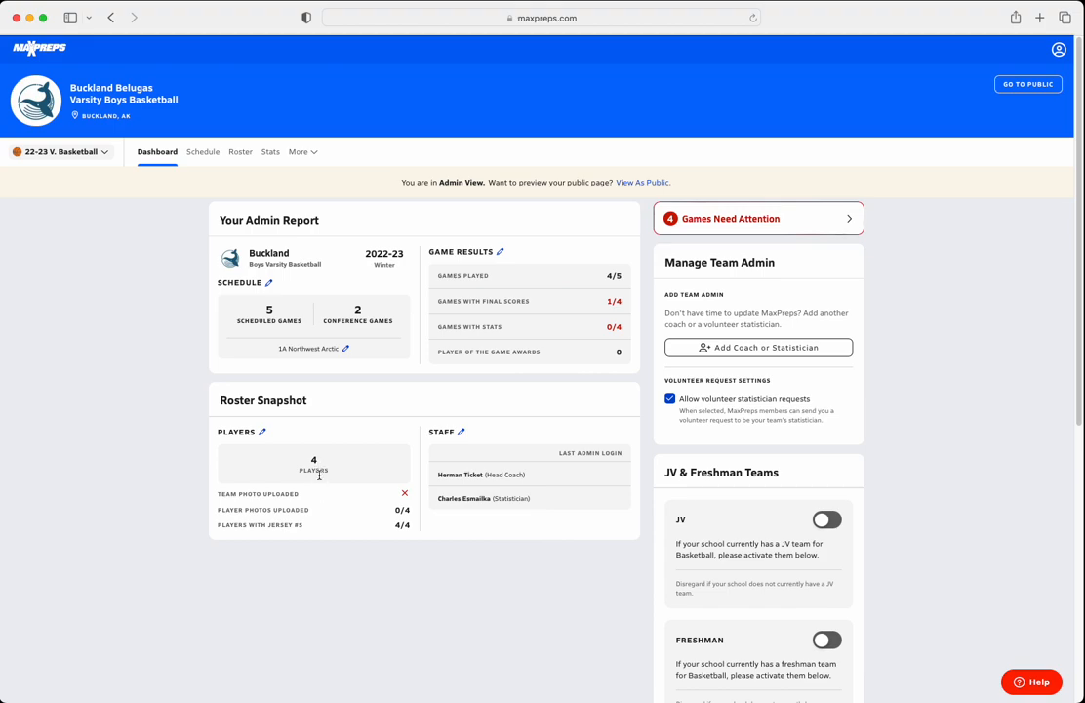
Open the player roster from the dashboard's Roster Snapshot and view the extra details of the player with jersey 15.
left_click(261, 432)
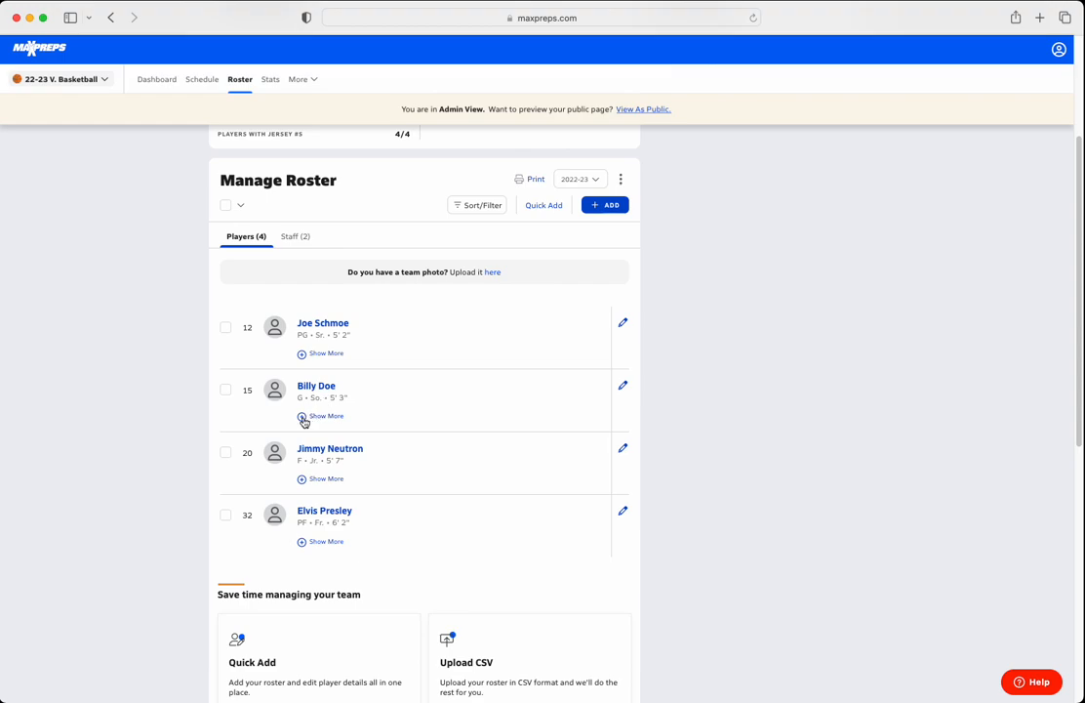
left_click(312, 417)
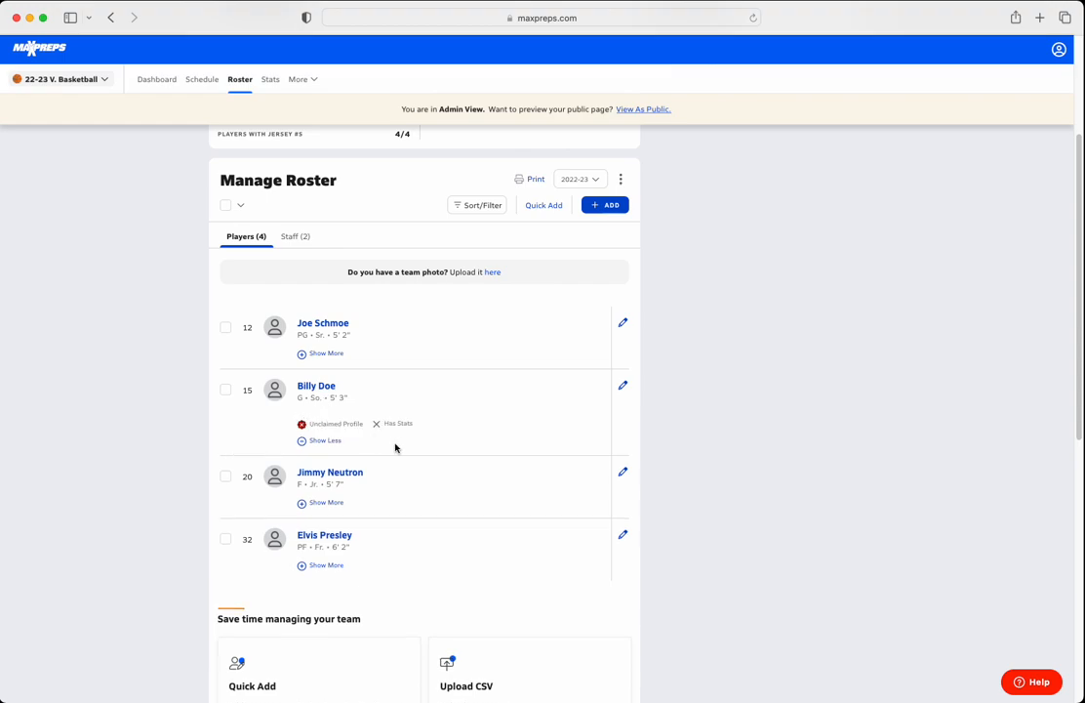
left_click(301, 440)
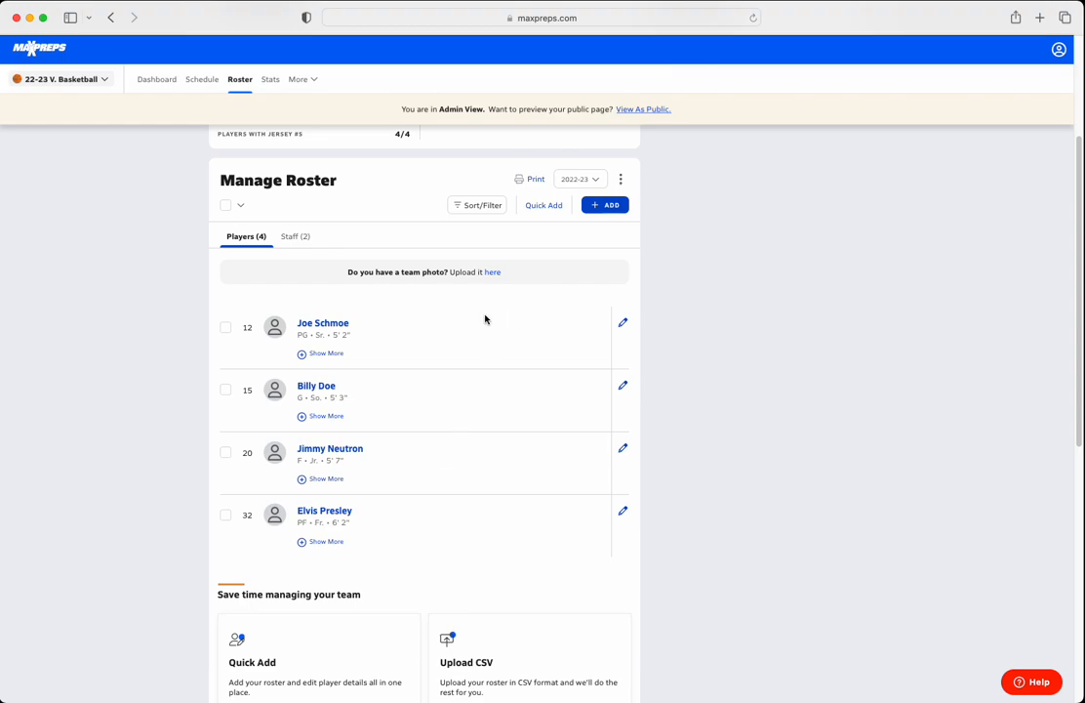
Open the printable roster, examine the PDF options of the print dialog, and close the printout without printing.
scroll(502, 331, "up", 2)
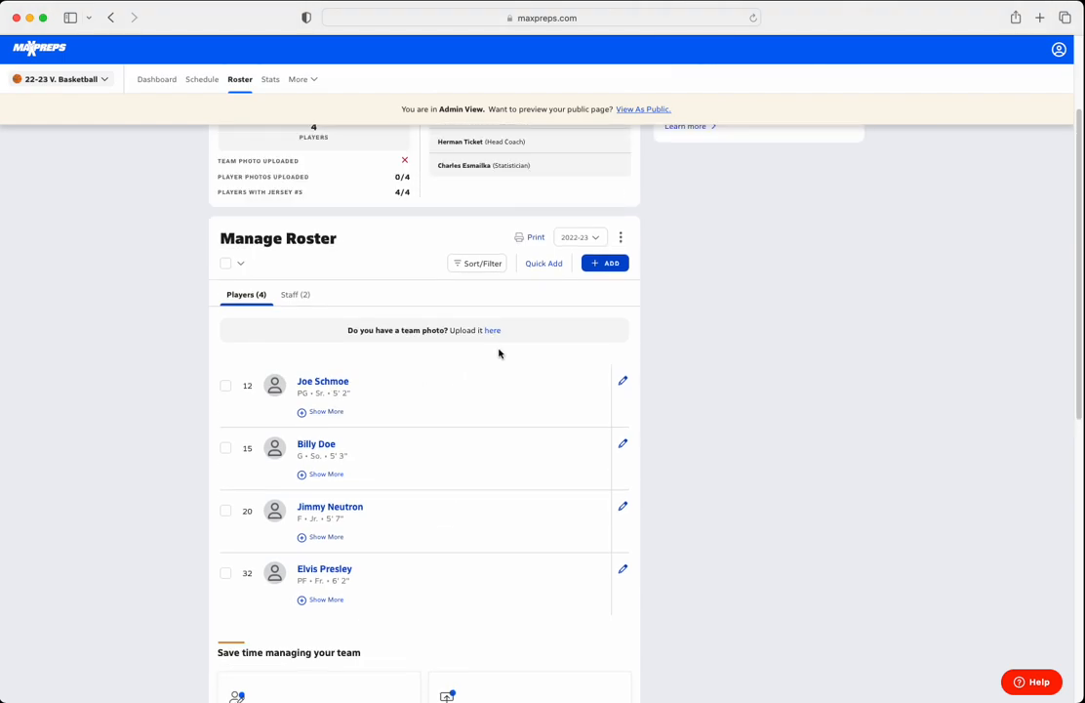
left_click(529, 240)
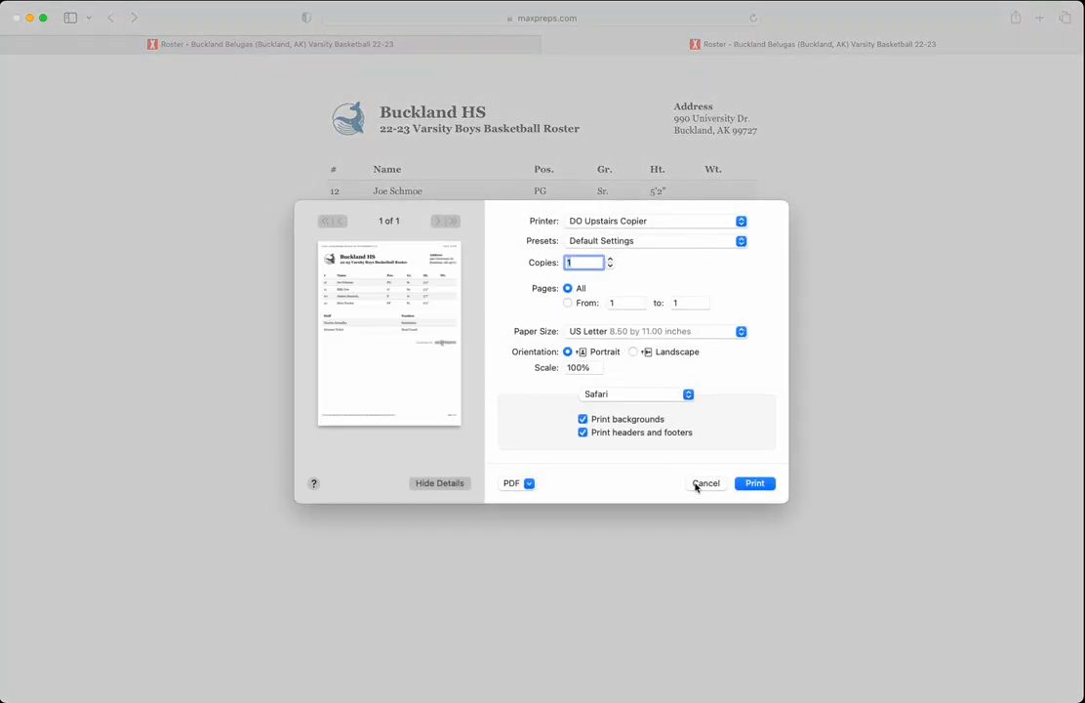
left_click(699, 481)
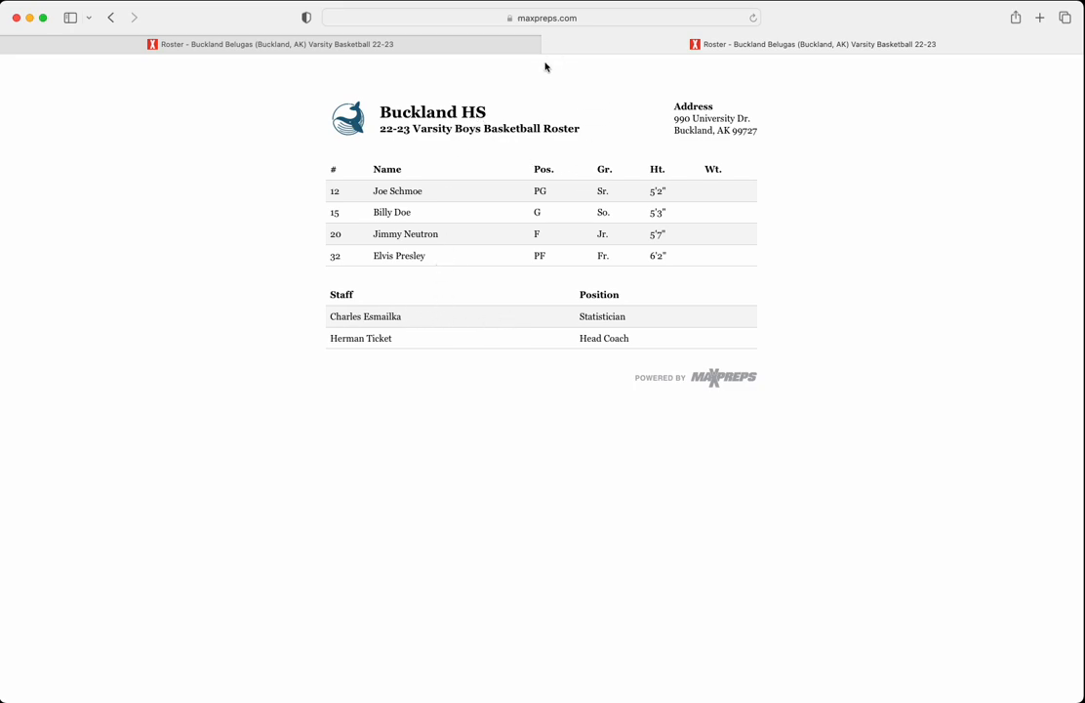
key("super+p")
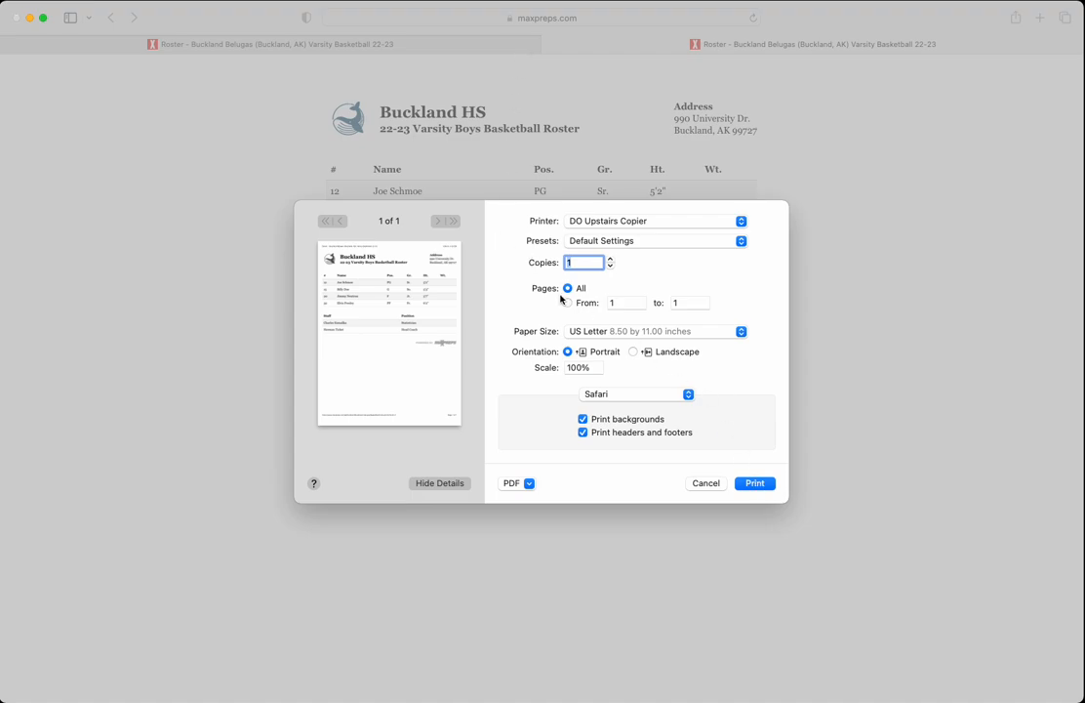
left_click(511, 483)
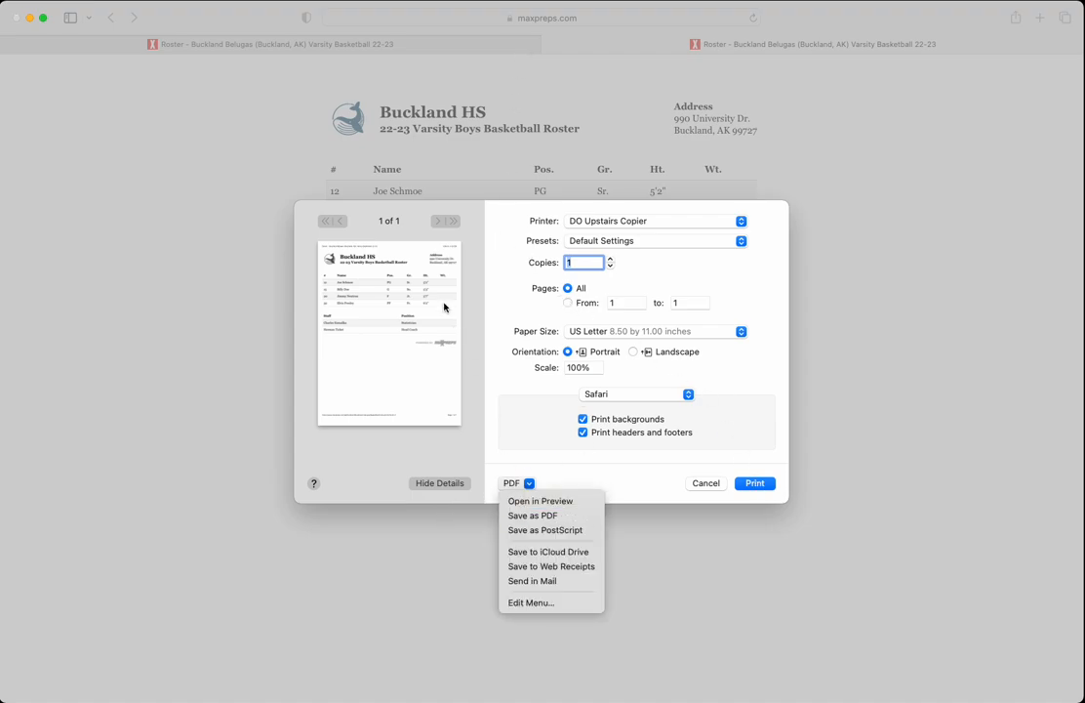
left_click(706, 489)
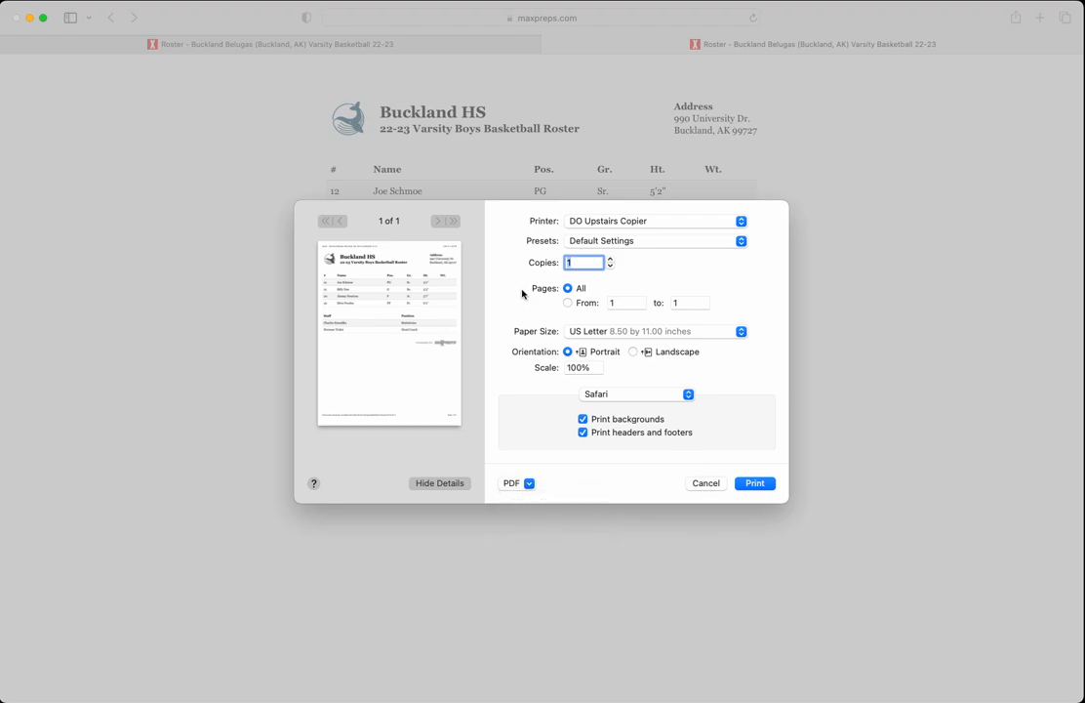
left_click(696, 481)
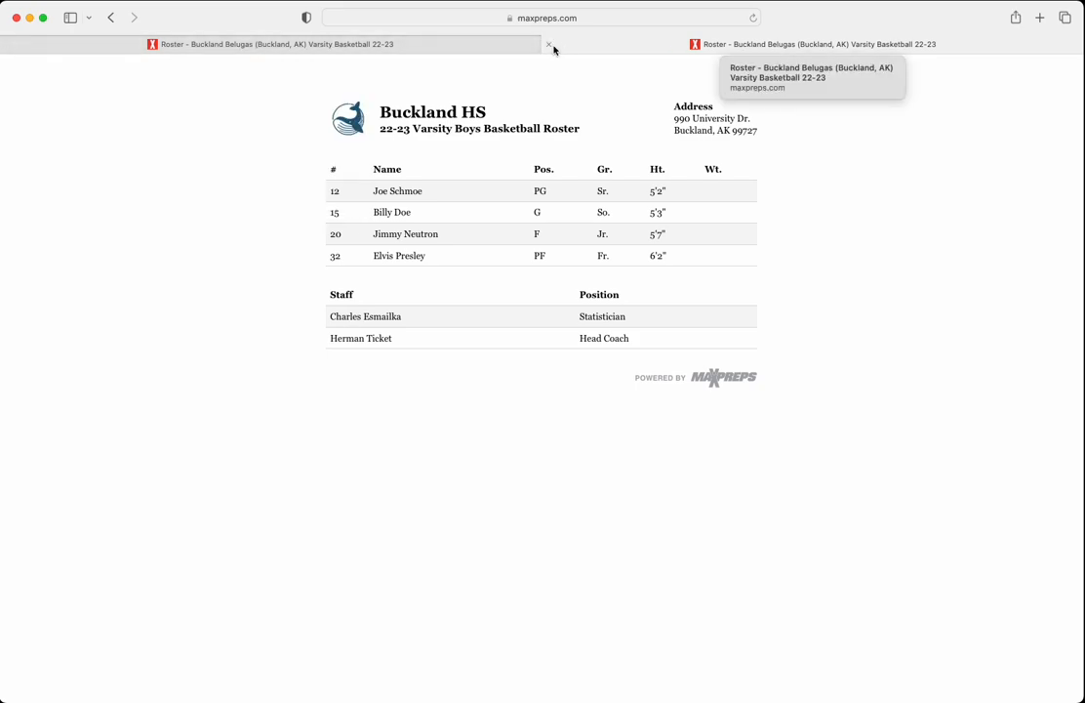
mouse_move(506, 45)
left_click(547, 45)
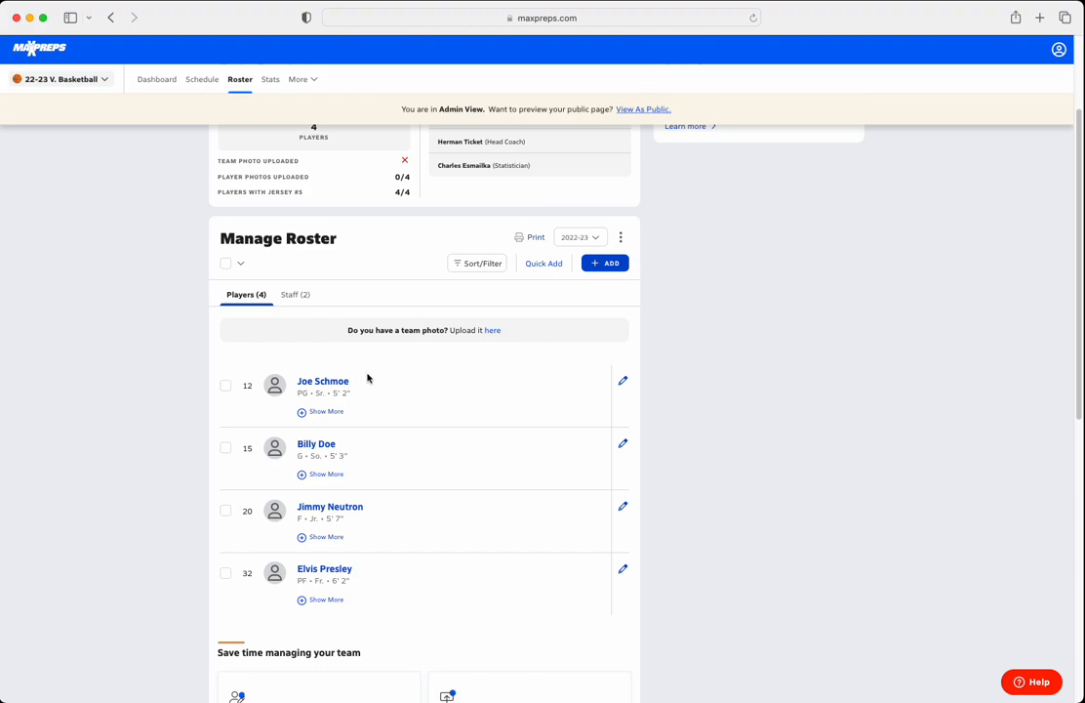
View the team photo upload dialog and the roster's additional management options without changing anything.
left_click(493, 332)
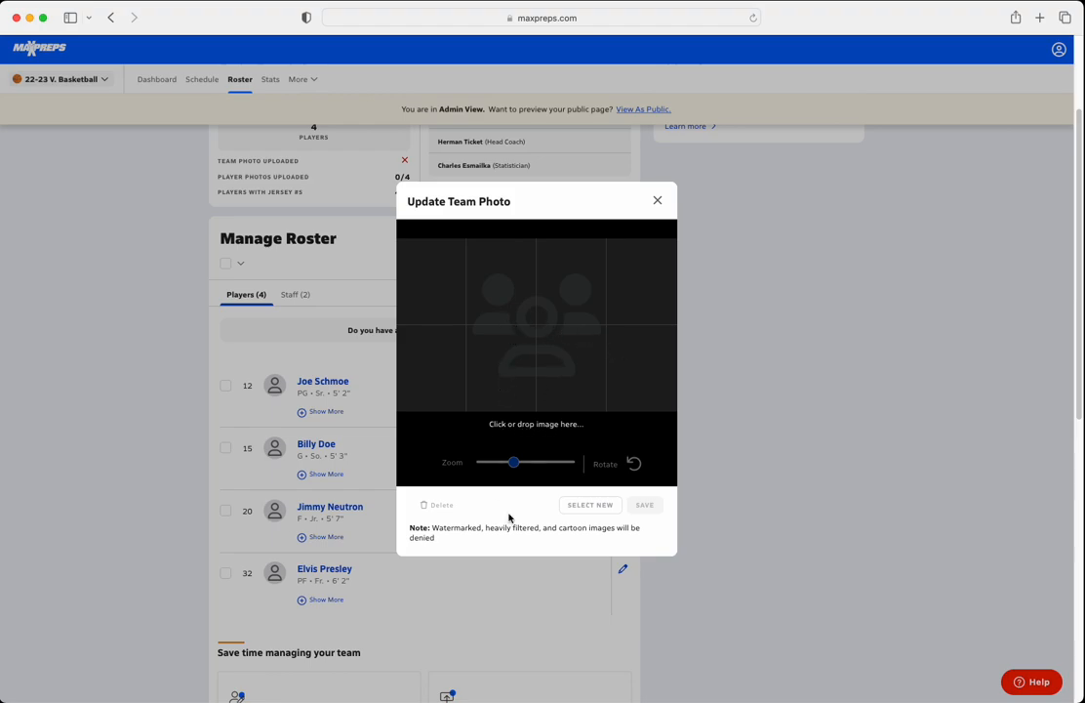
left_click(657, 200)
left_click(622, 241)
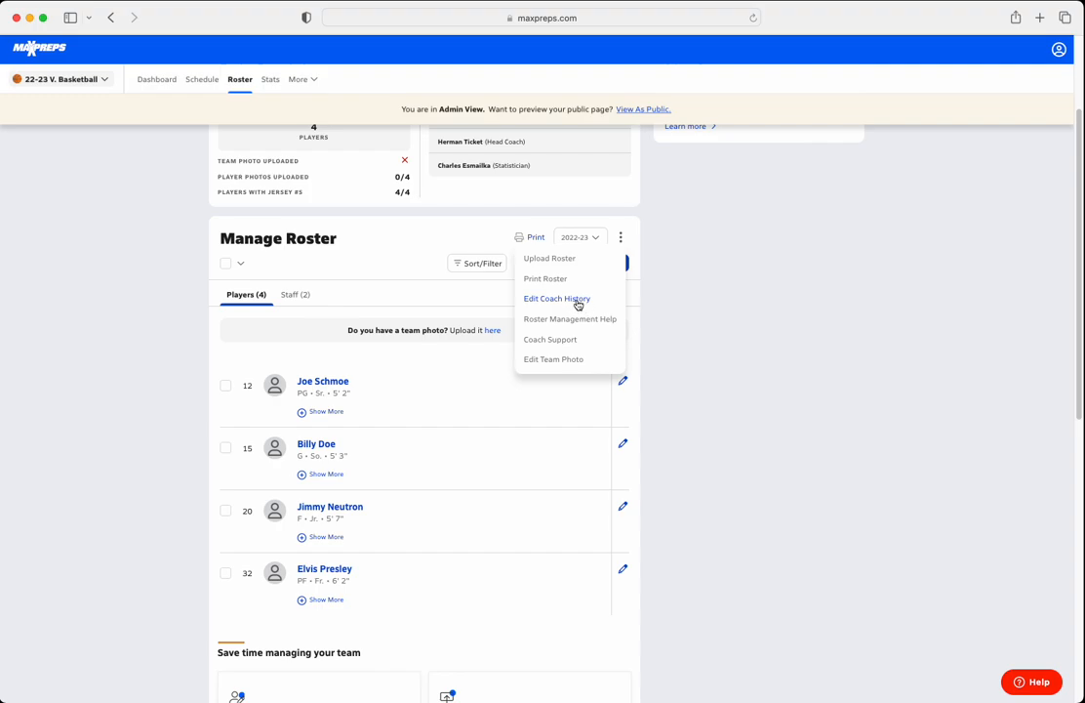
left_click(667, 363)
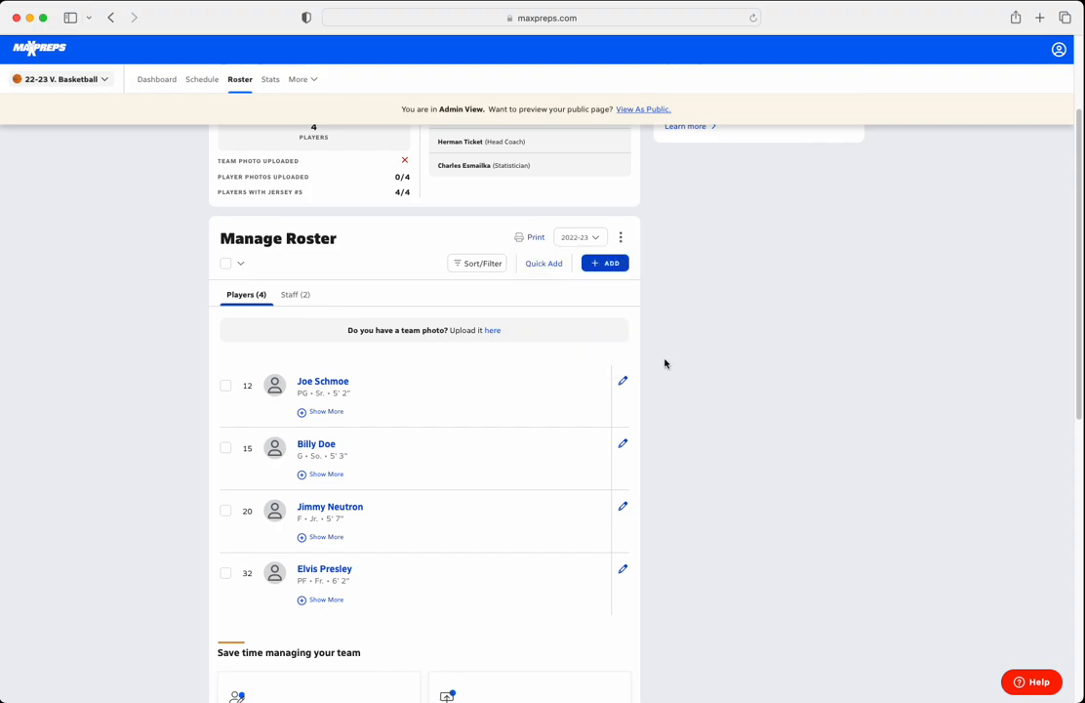
scroll(531, 396, "down", 2)
scroll(531, 398, "up", 3)
scroll(531, 398, "up", 3)
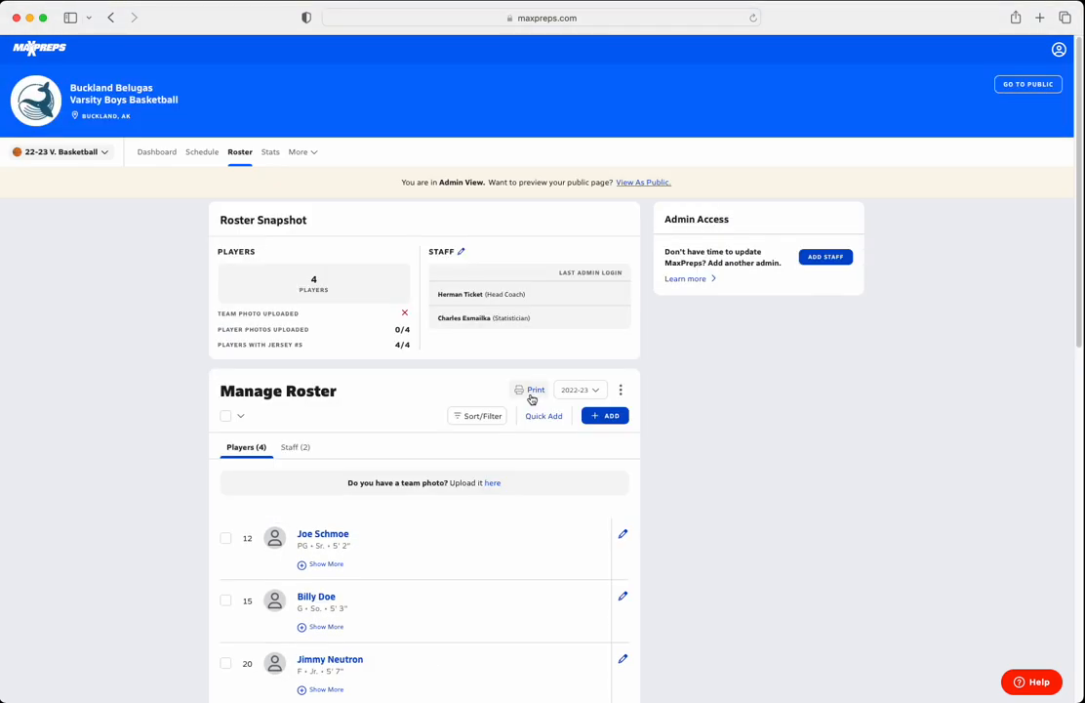
scroll(410, 393, "down", 1)
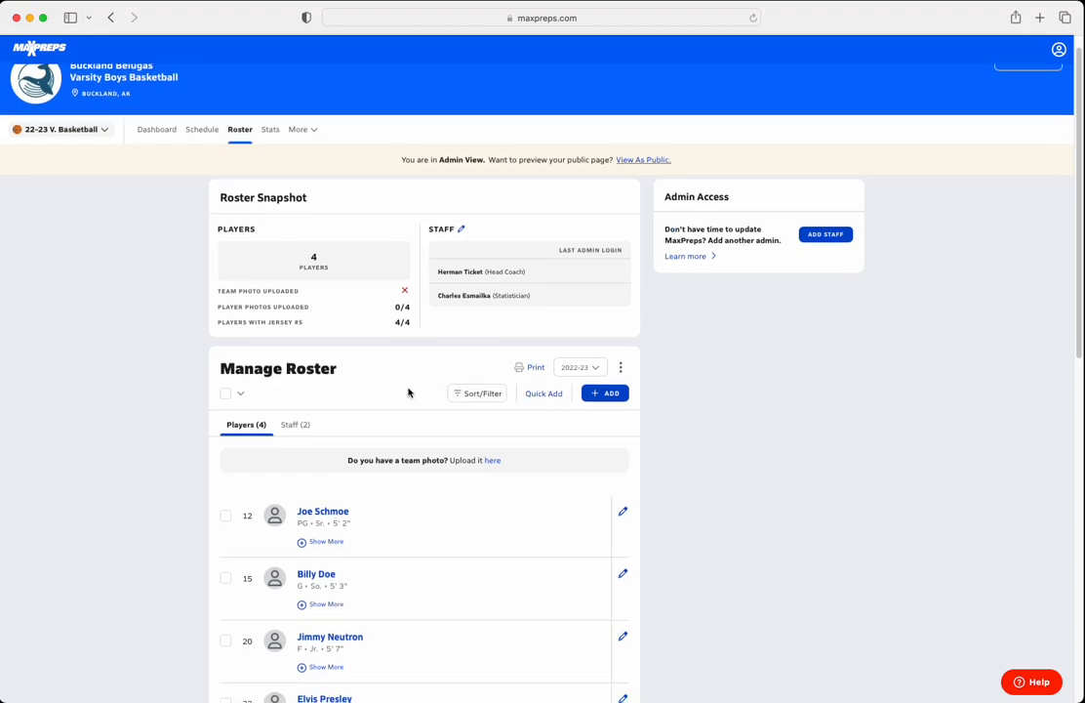
scroll(407, 390, "down", 1)
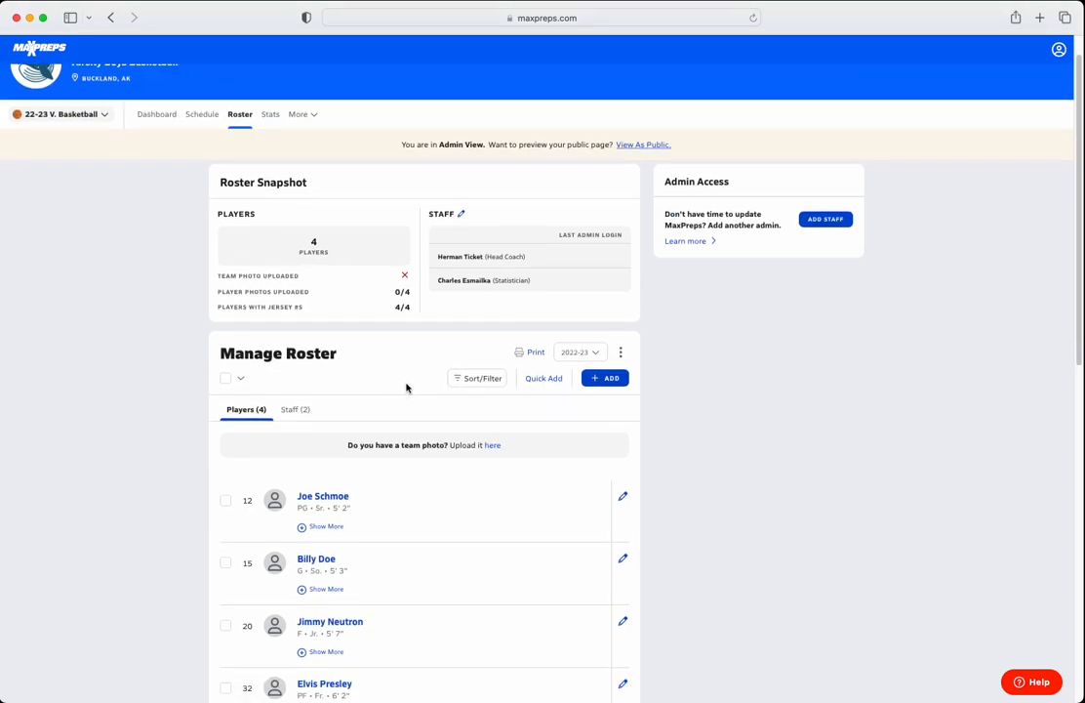